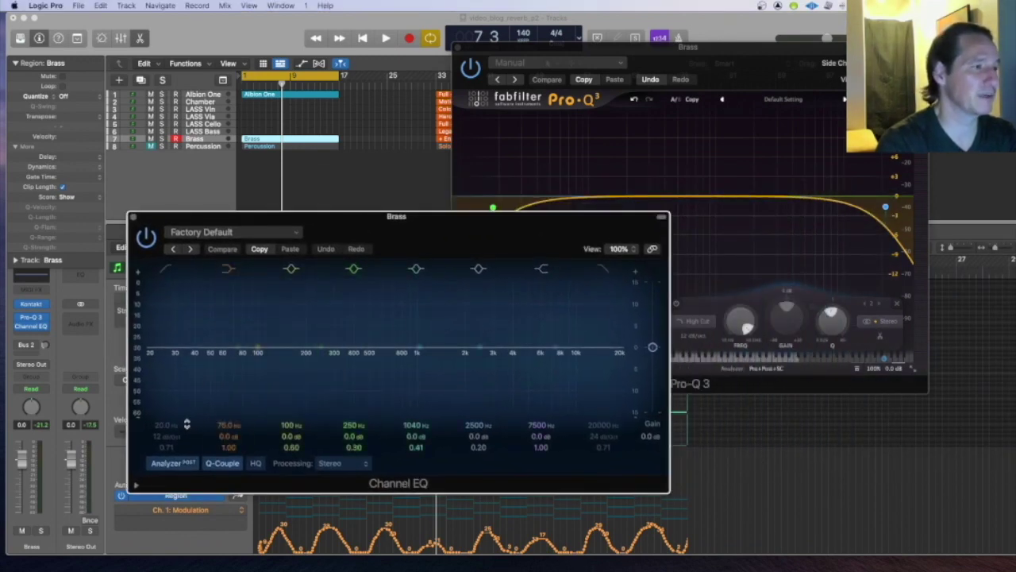
Close the Channel EQ and open up the brass Pro-Q 3 filters, with the low cut at 10 Hz and the high cut at about 30000 Hz
left_click(133, 218)
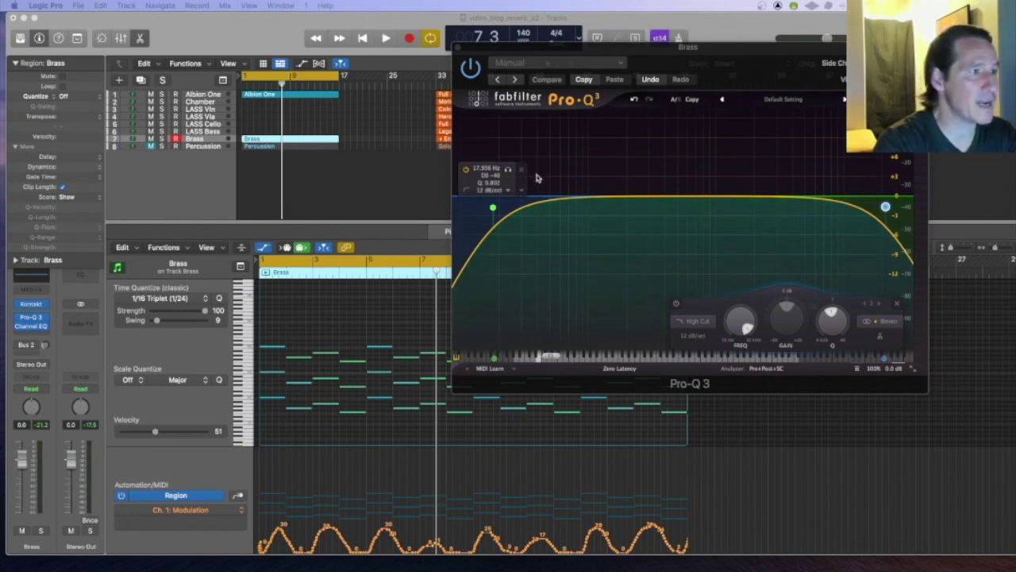
left_click_drag(493, 208, 461, 203)
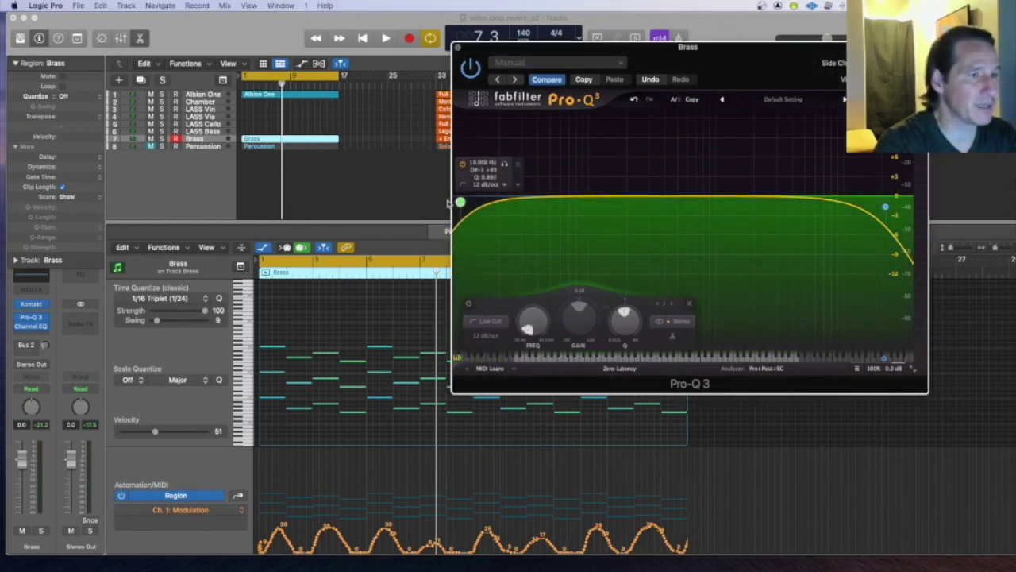
left_click_drag(887, 207, 903, 194)
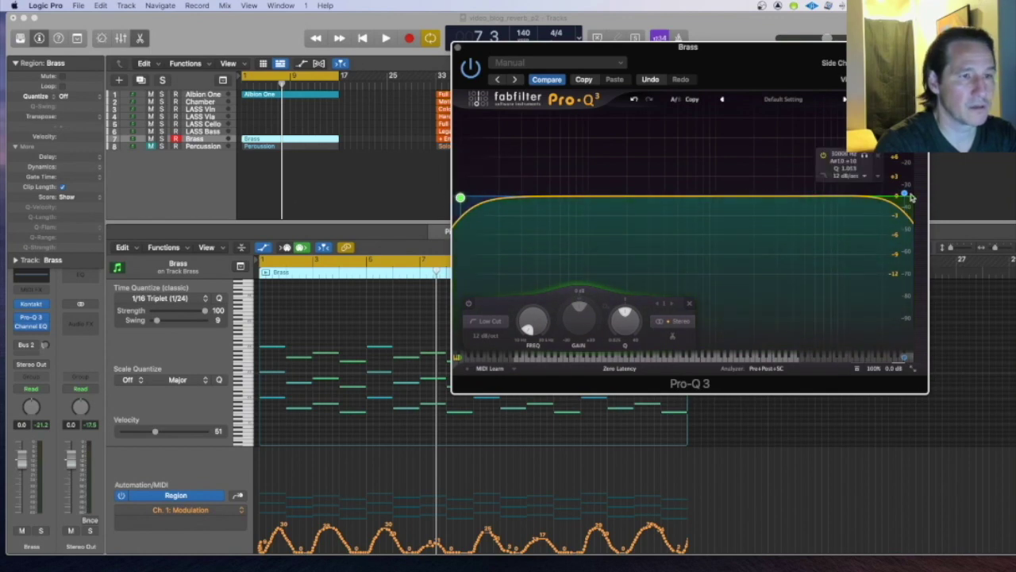
Play the loop and raise the brass low cut to about 248 Hz, viewing and putting away the Preview orchestra seating chart along the way
key("space")
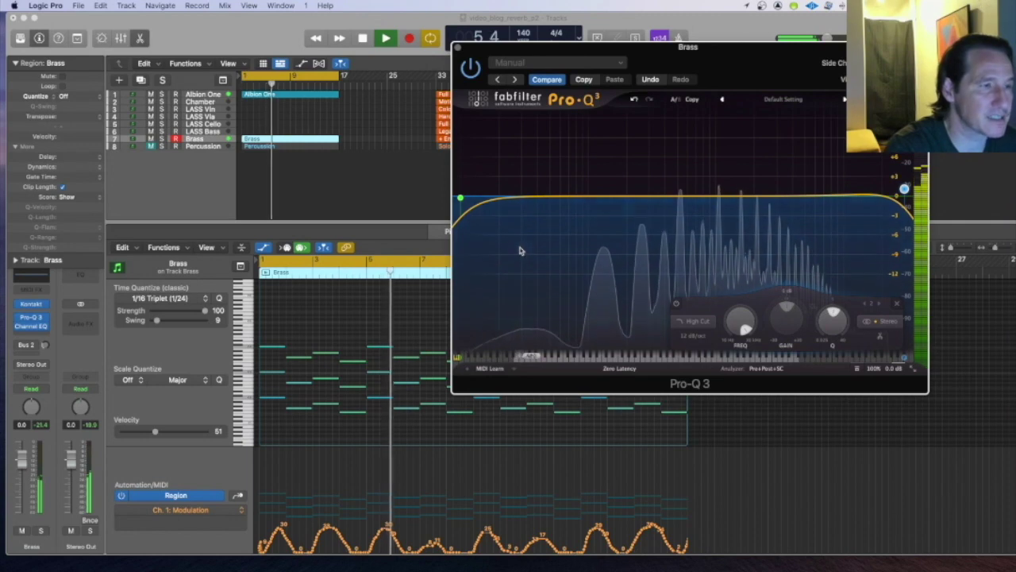
mouse_move(460, 200)
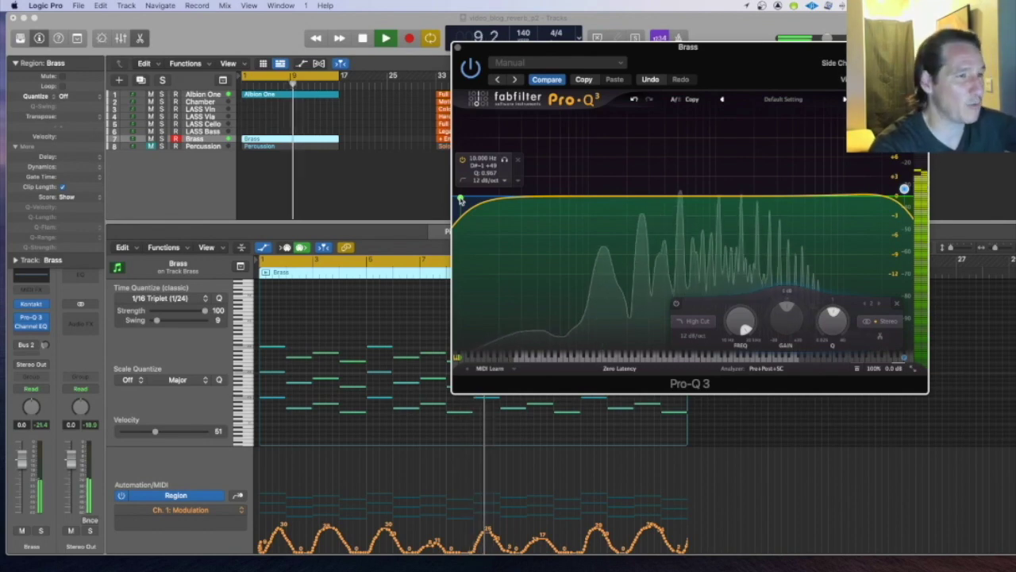
left_click_drag(461, 200, 619, 195)
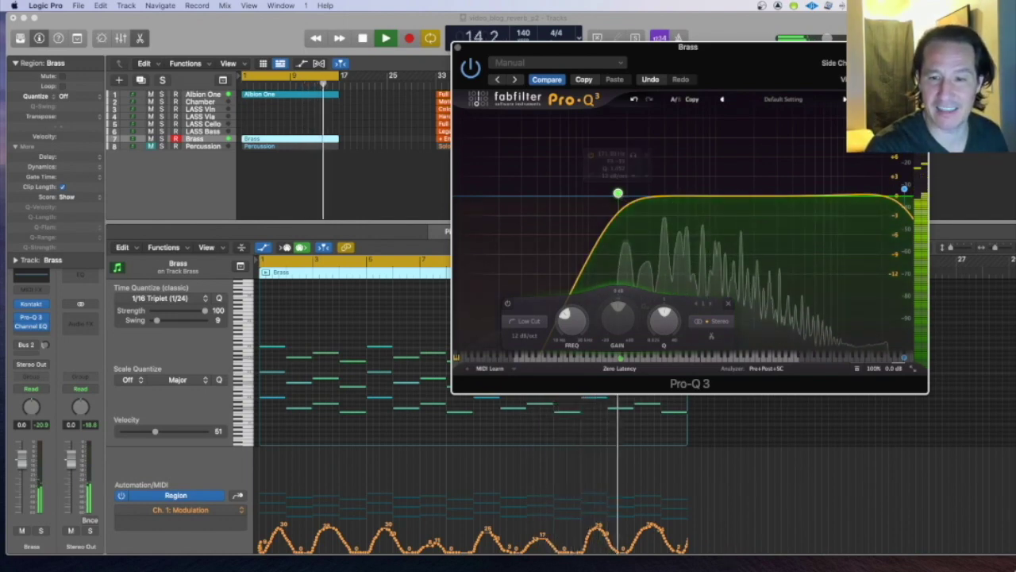
key("super+Tab")
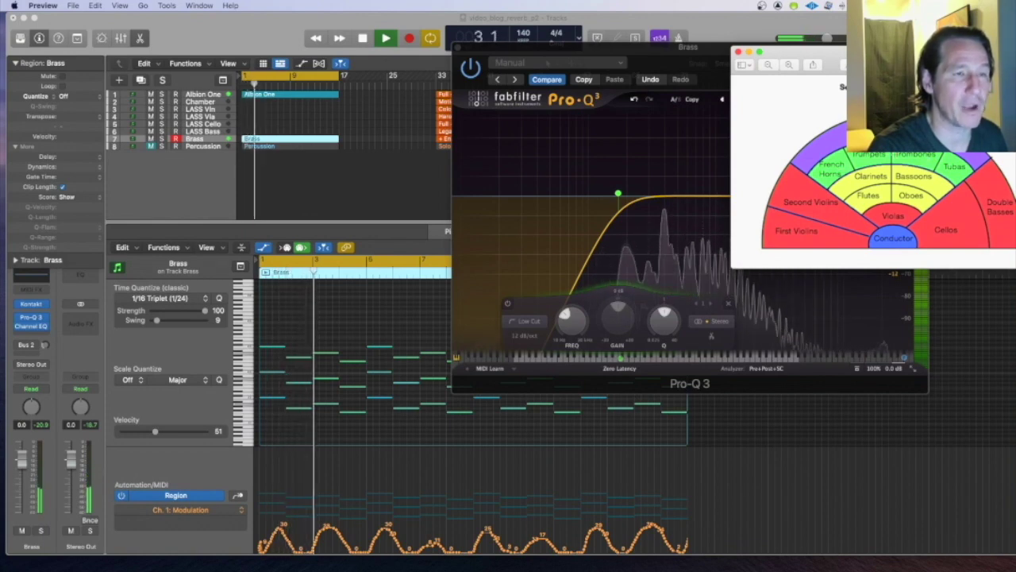
double_click(789, 53)
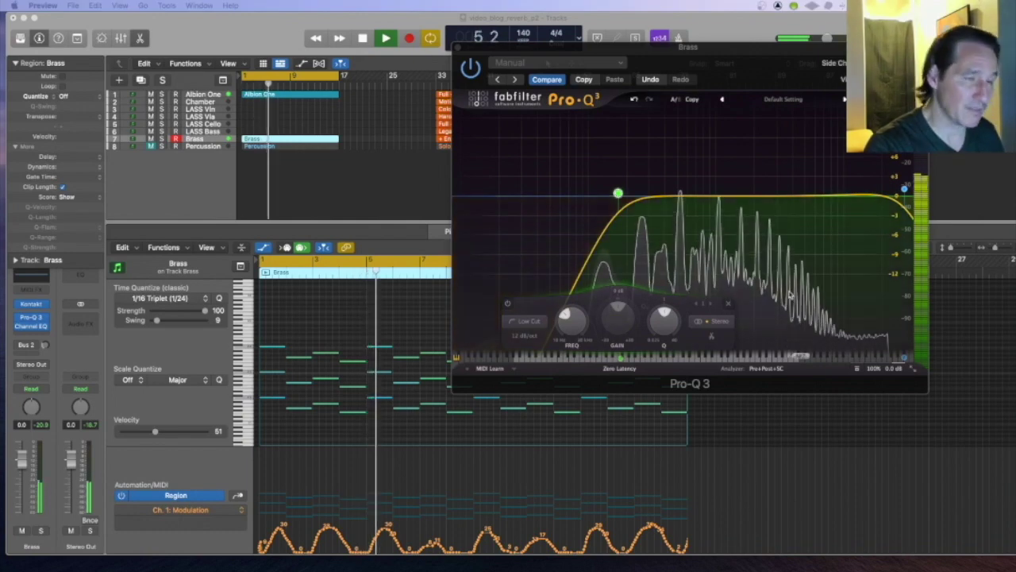
left_click(612, 233)
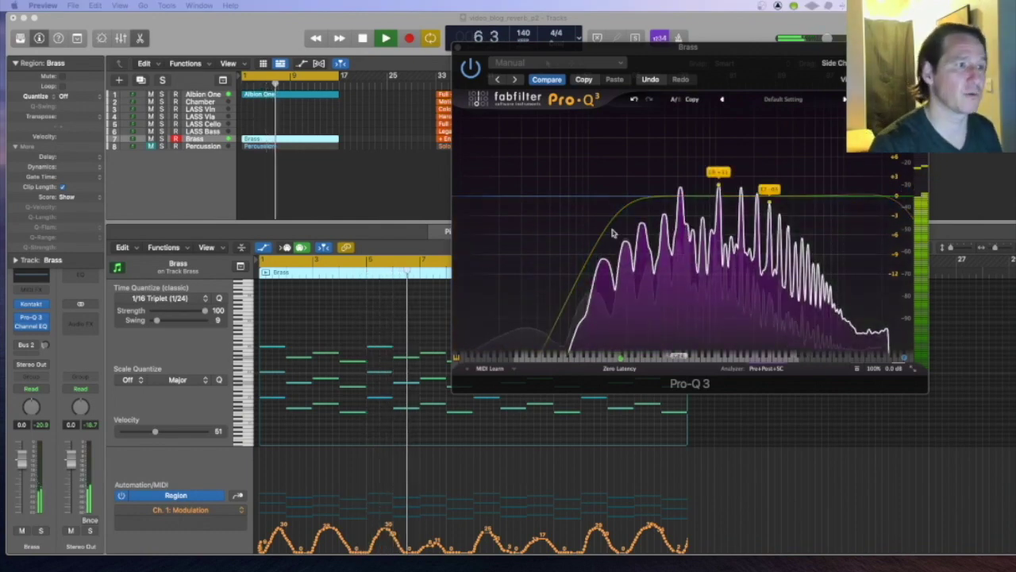
left_click(627, 194)
left_click_drag(627, 194, 638, 192)
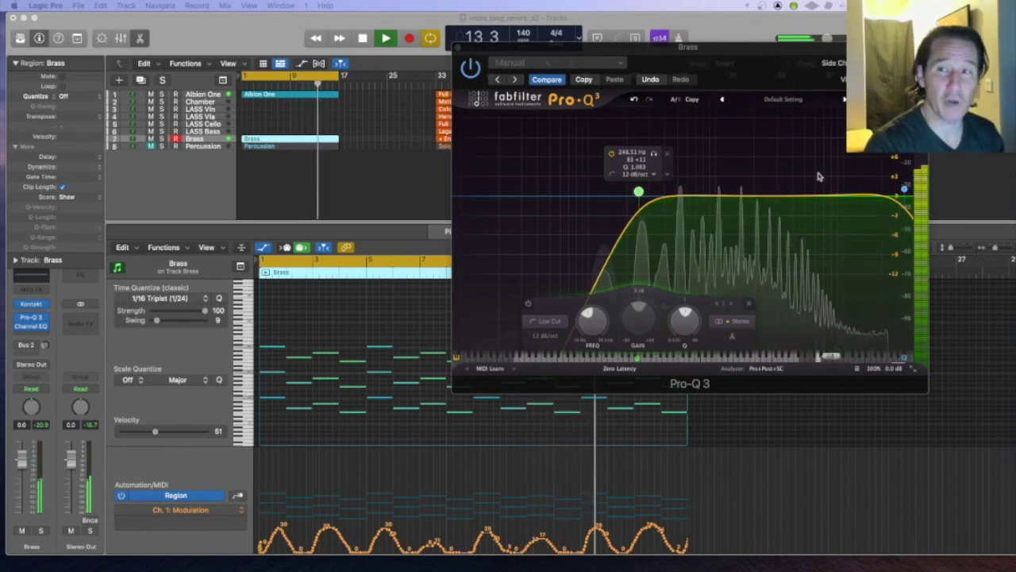
Lower the brass high cut to about 1545 Hz and compare the sound with the EQ bypassed and active
mouse_move(904, 190)
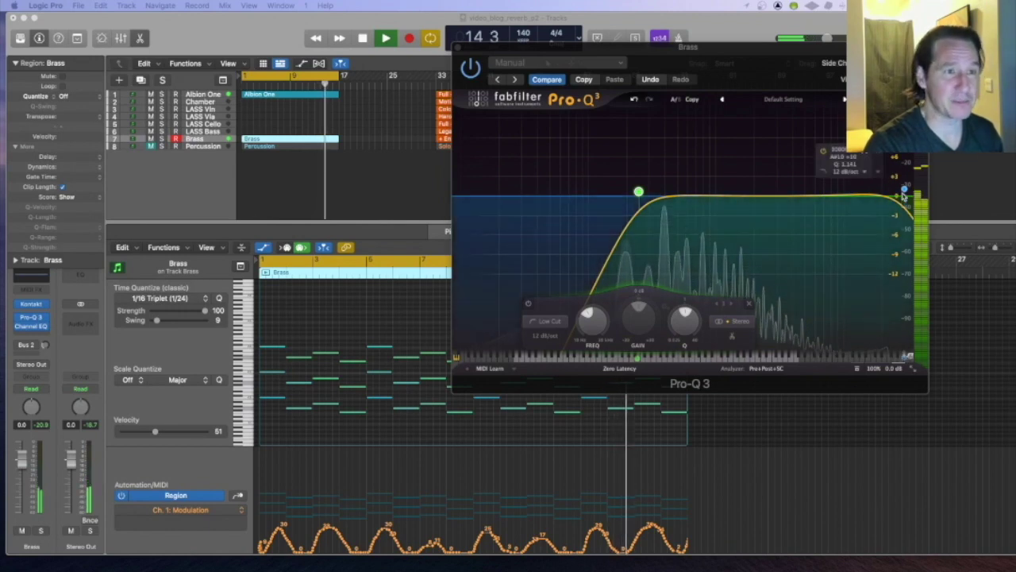
left_click_drag(904, 191, 747, 192)
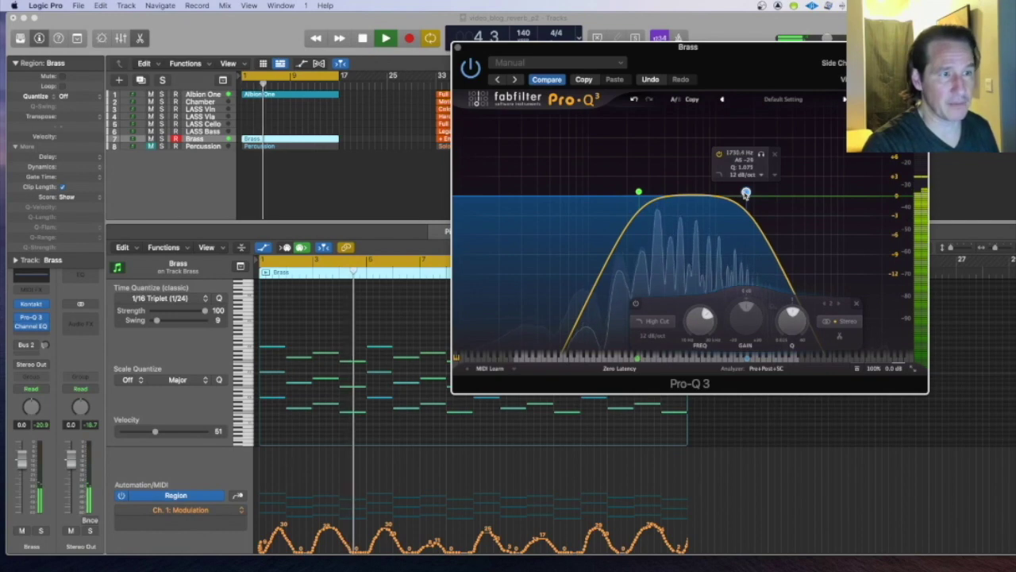
left_click_drag(746, 193, 740, 194)
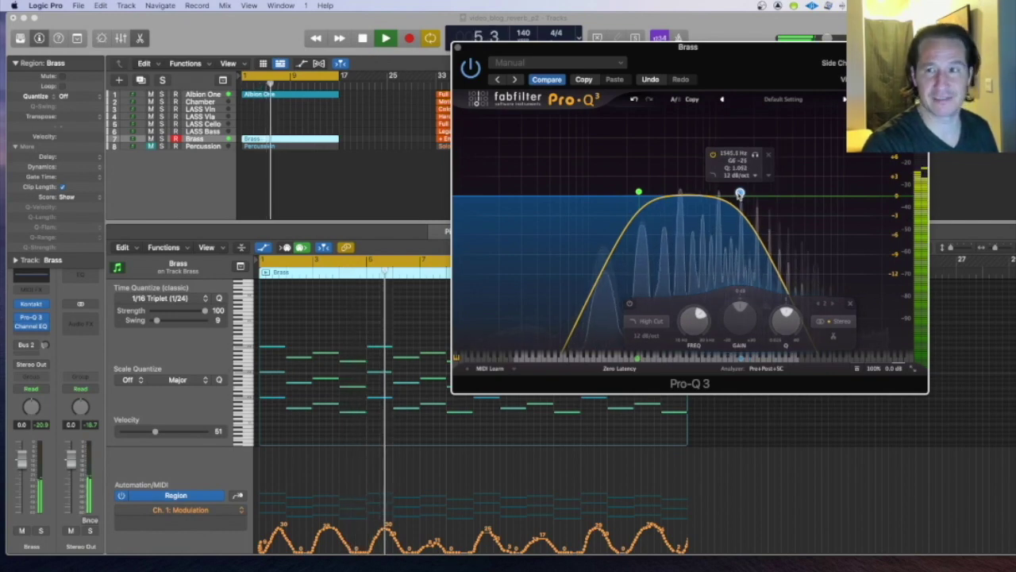
left_click_drag(740, 194, 739, 195)
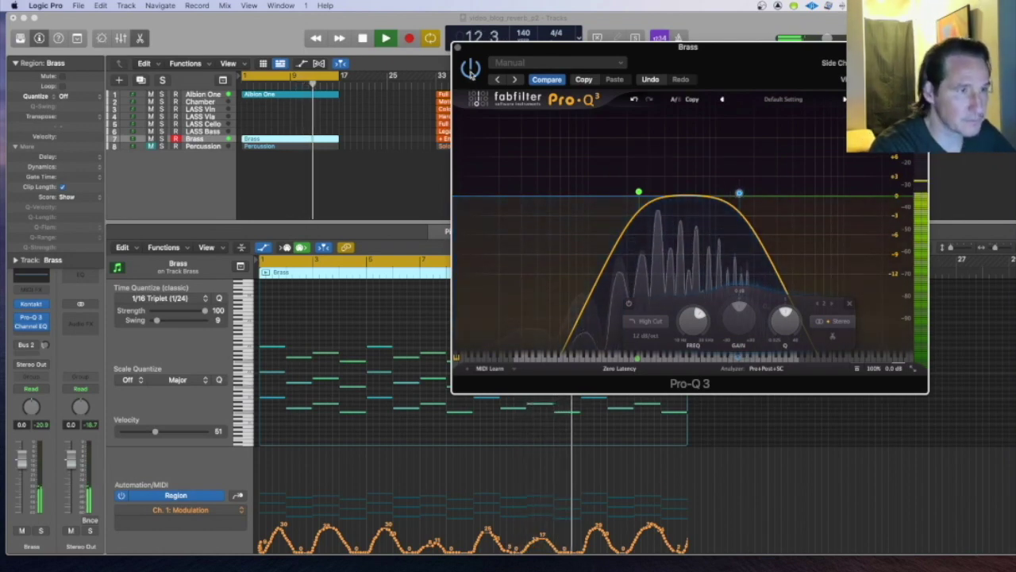
left_click(471, 70)
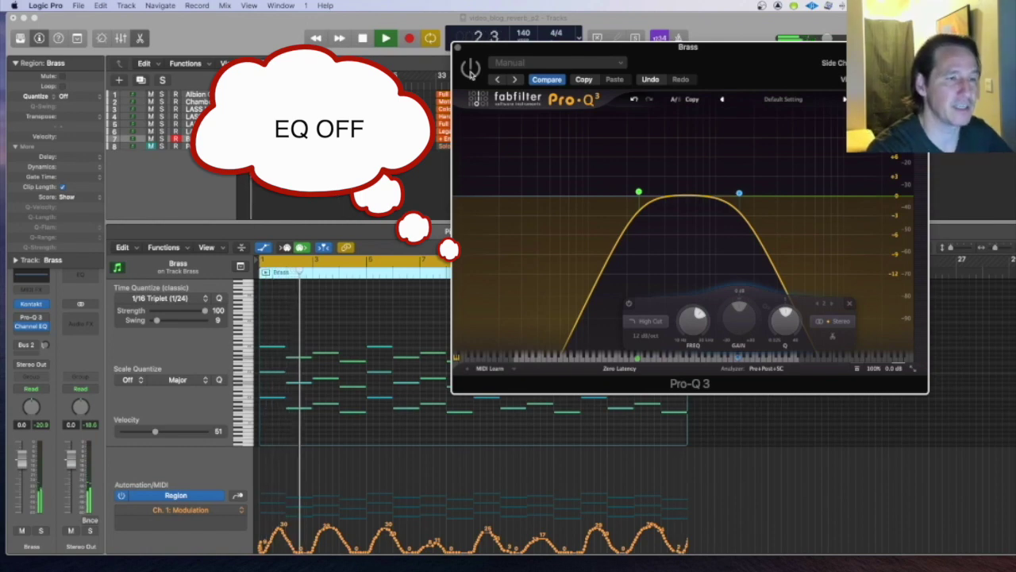
left_click(471, 70)
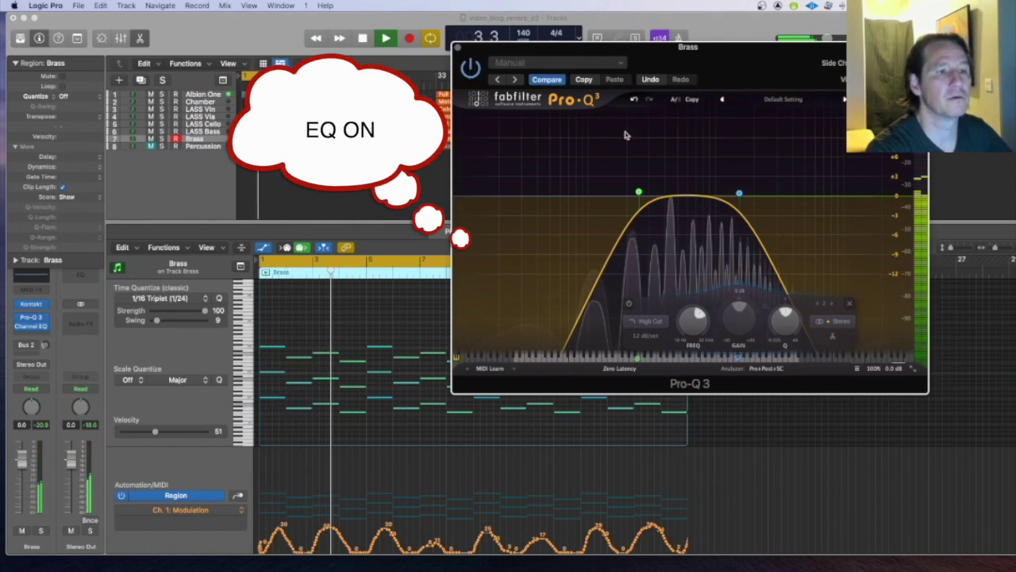
Try the brass high cut at about 1242 Hz and compare the sound with the EQ off and on
mouse_move(739, 194)
left_click_drag(739, 194, 729, 195)
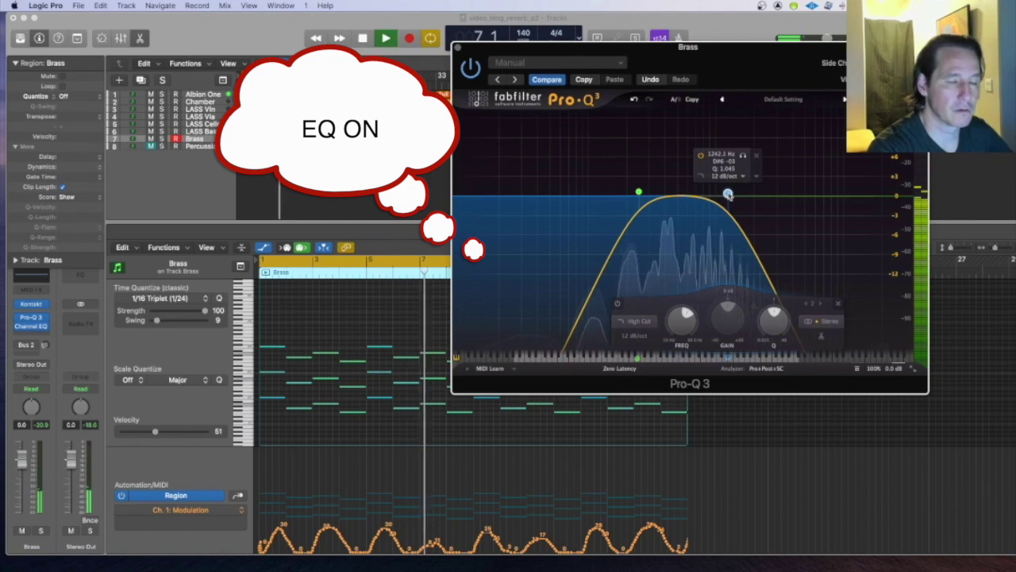
left_click(471, 70)
left_click(470, 70)
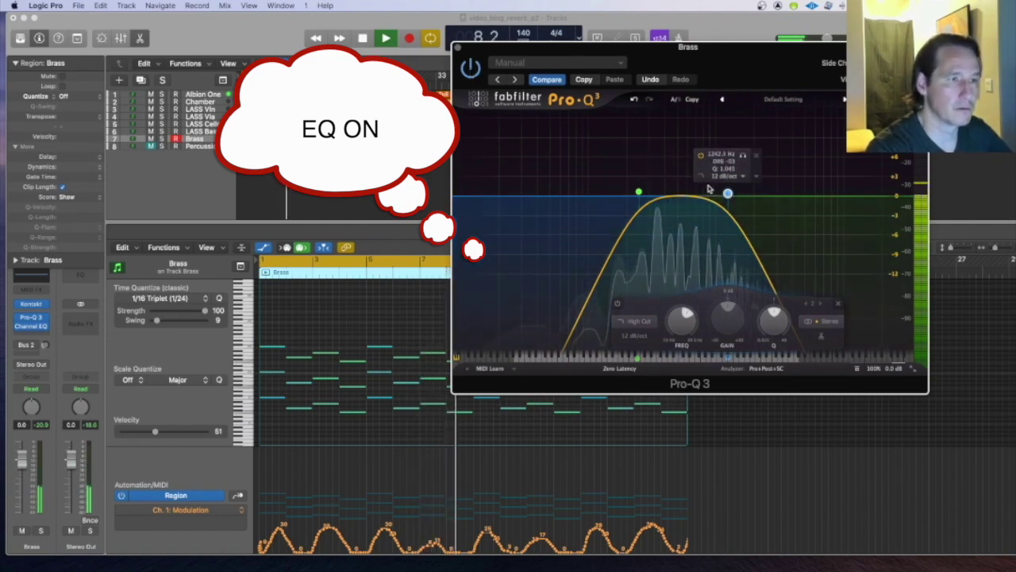
Sweep the brass high cut up to about 9731 Hz for comparison and bring it back to about 1690 Hz
left_click_drag(729, 194, 843, 203)
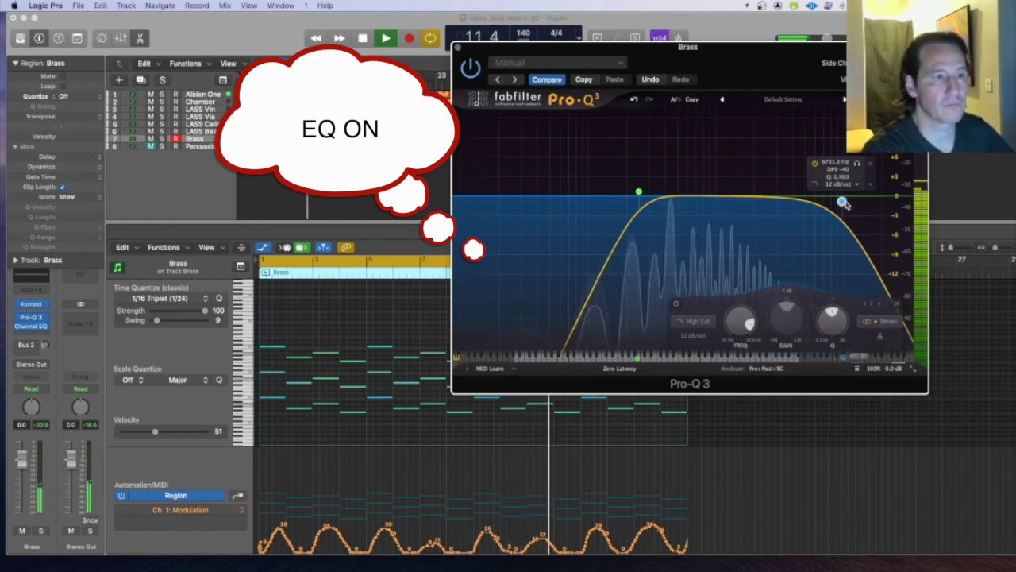
left_click_drag(842, 202, 743, 197)
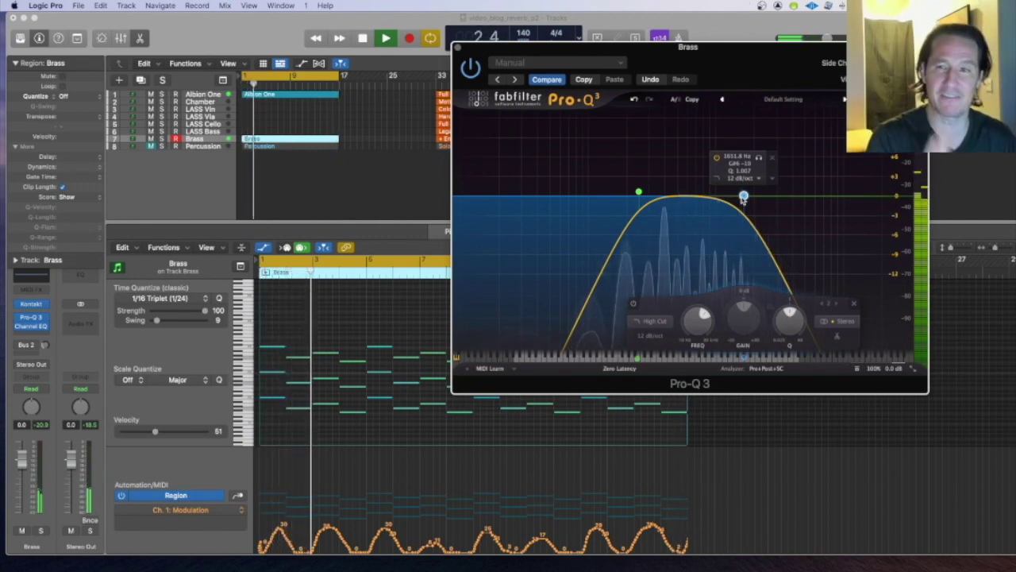
left_click_drag(743, 196, 734, 197)
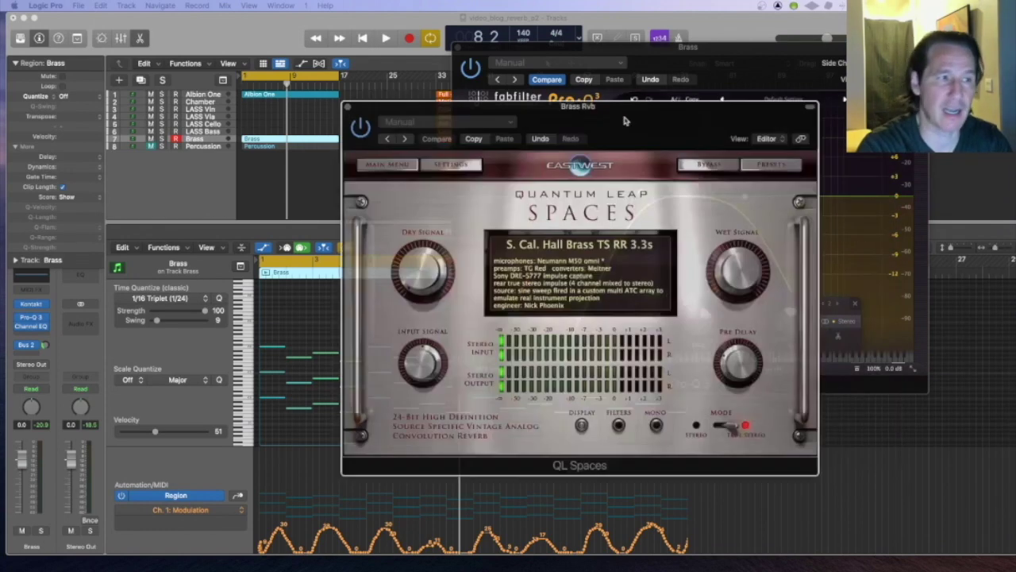
Load the S. Cal. Hall Brass TS RR 3.3s preset from the Orchestral Brass category in the brass reverb's QL Spaces
left_click_drag(622, 110, 523, 112)
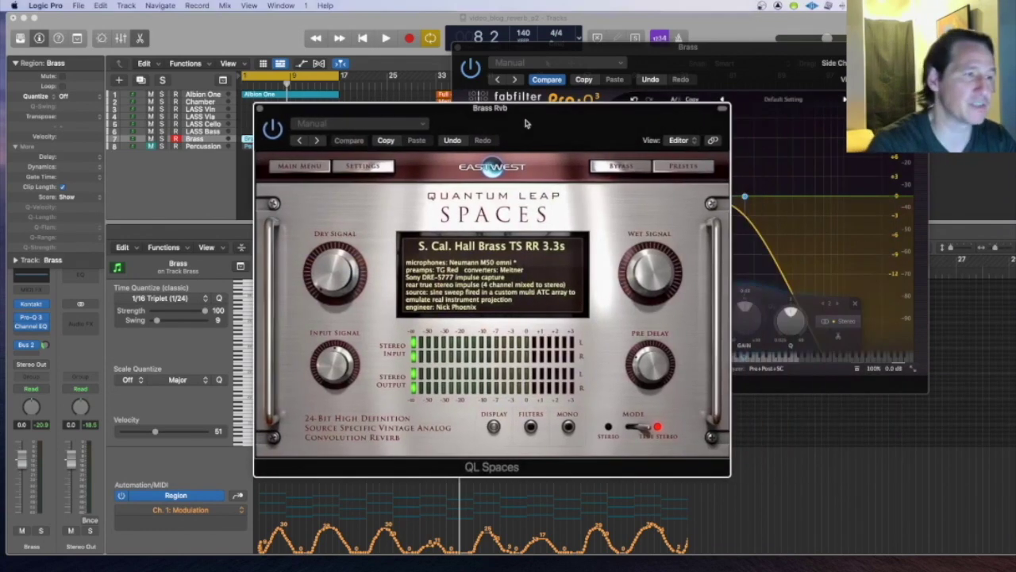
left_click(683, 166)
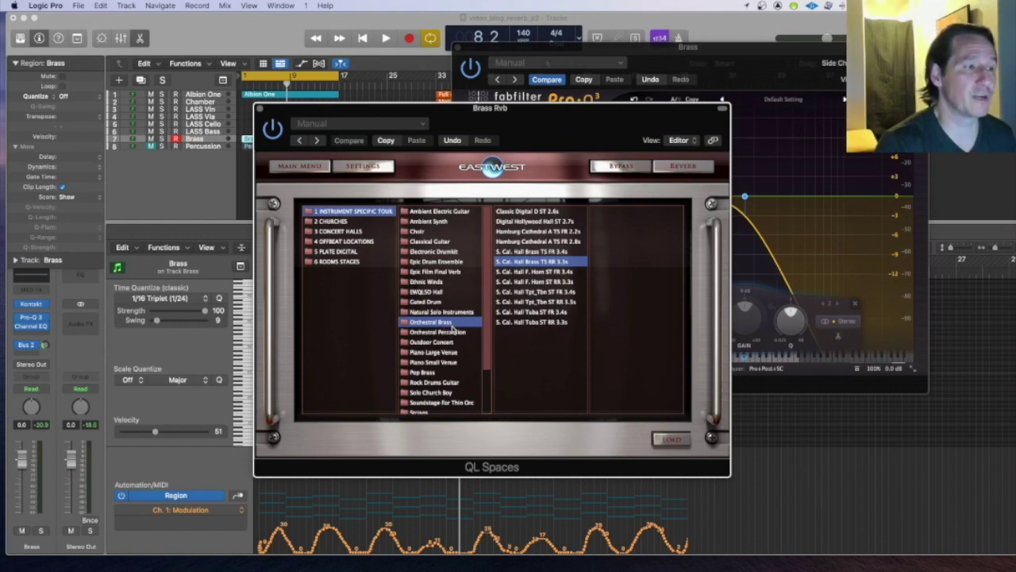
left_click(444, 325)
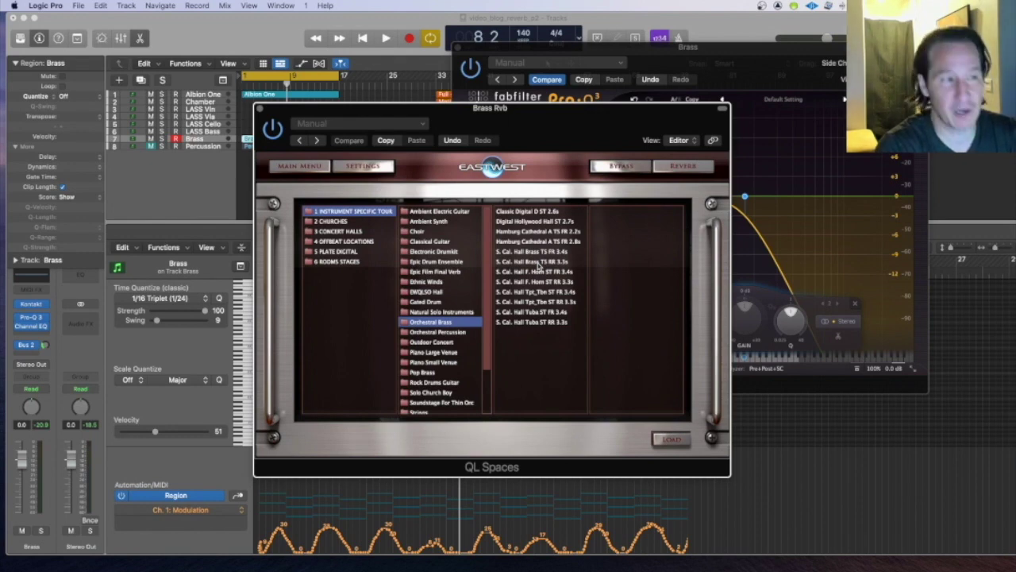
left_click(537, 264)
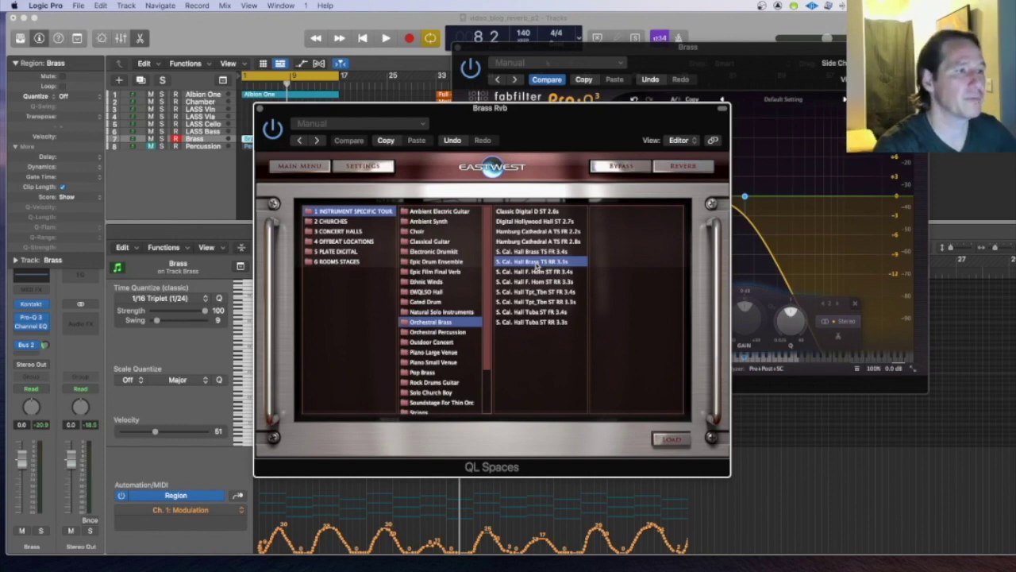
double_click(537, 265)
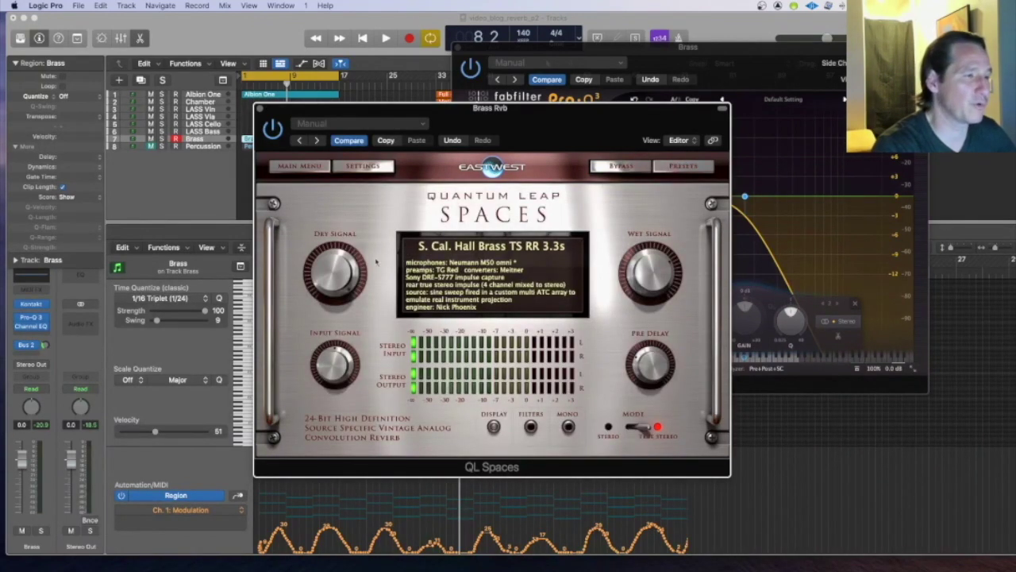
Turn the brass reverb's dry signal down to -120.0 dBFS, check the wet signal control, and close the QL Spaces window
left_click_drag(335, 268, 338, 410)
left_click_drag(565, 124, 739, 70)
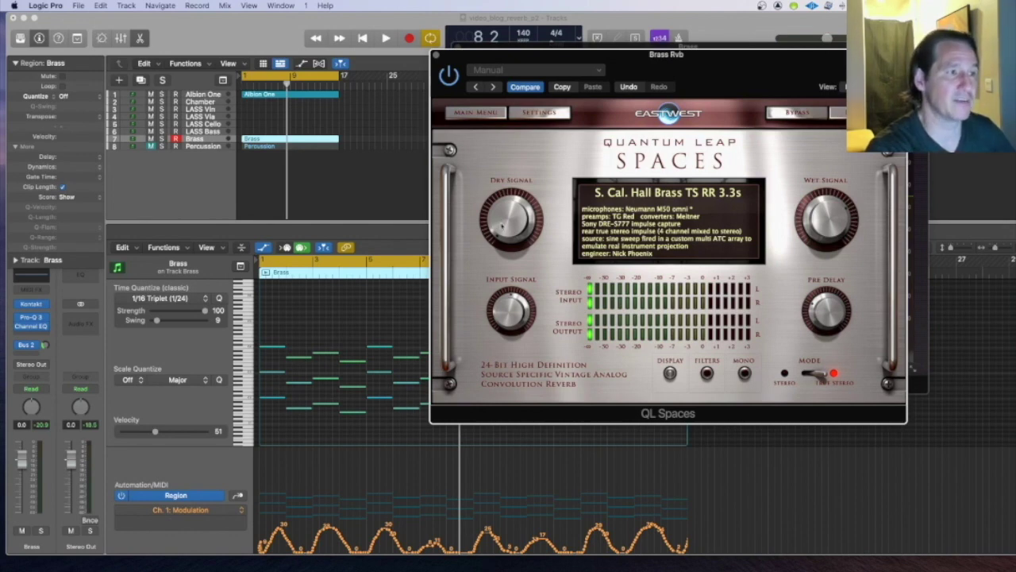
left_click_drag(501, 223, 507, 245)
left_click_drag(827, 225, 828, 158)
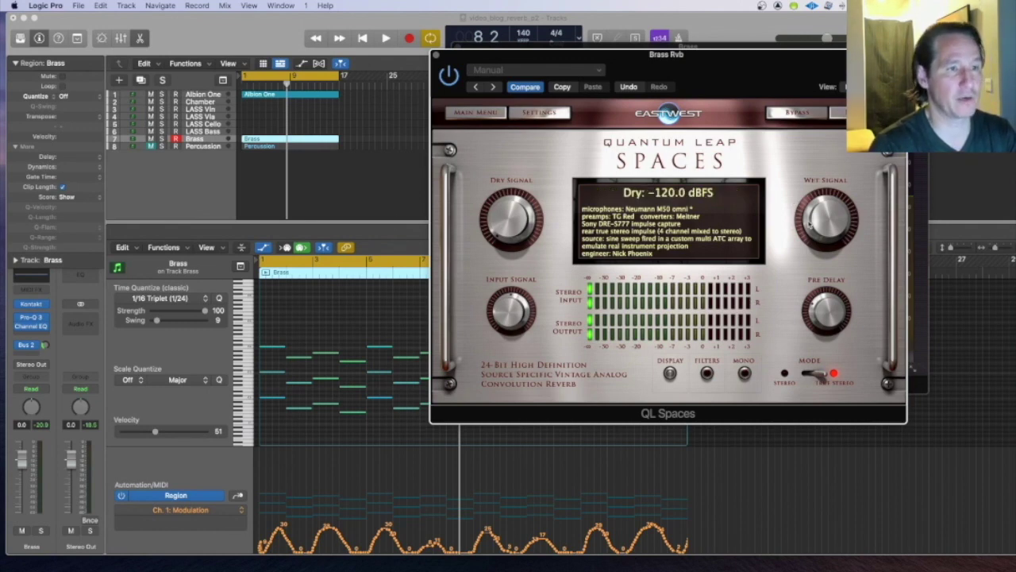
mouse_move(838, 198)
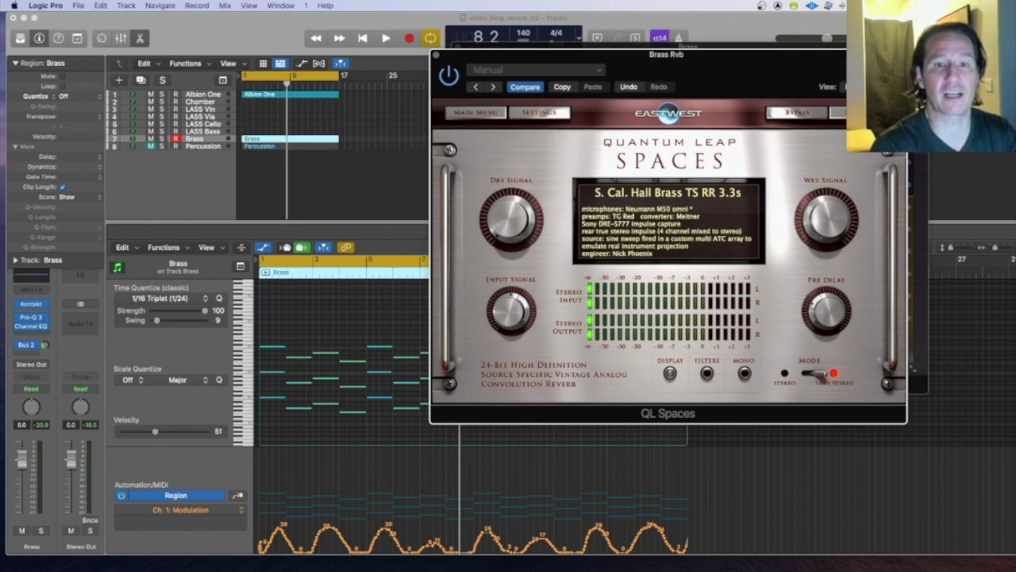
left_click_drag(775, 80, 740, 115)
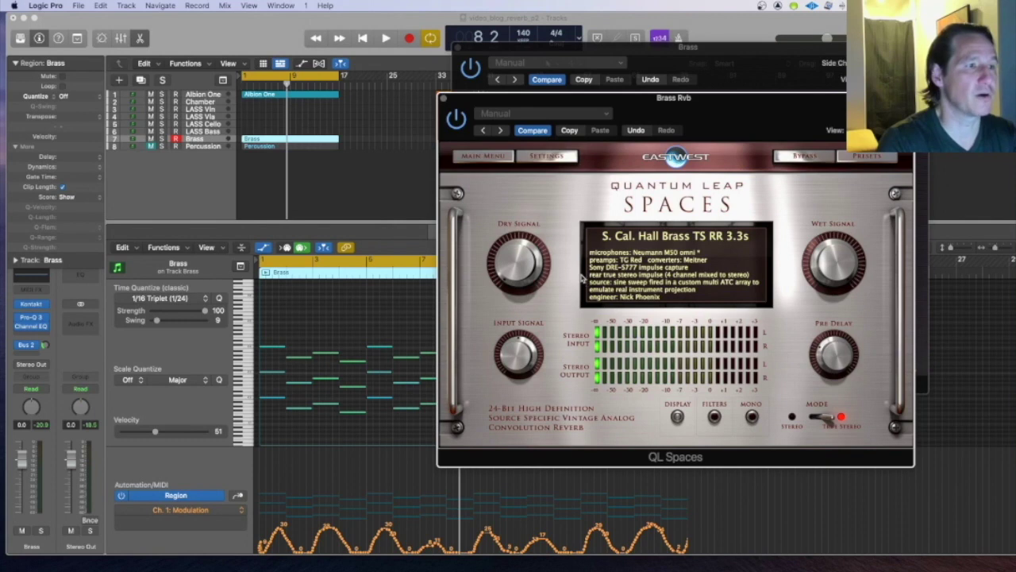
left_click(835, 260)
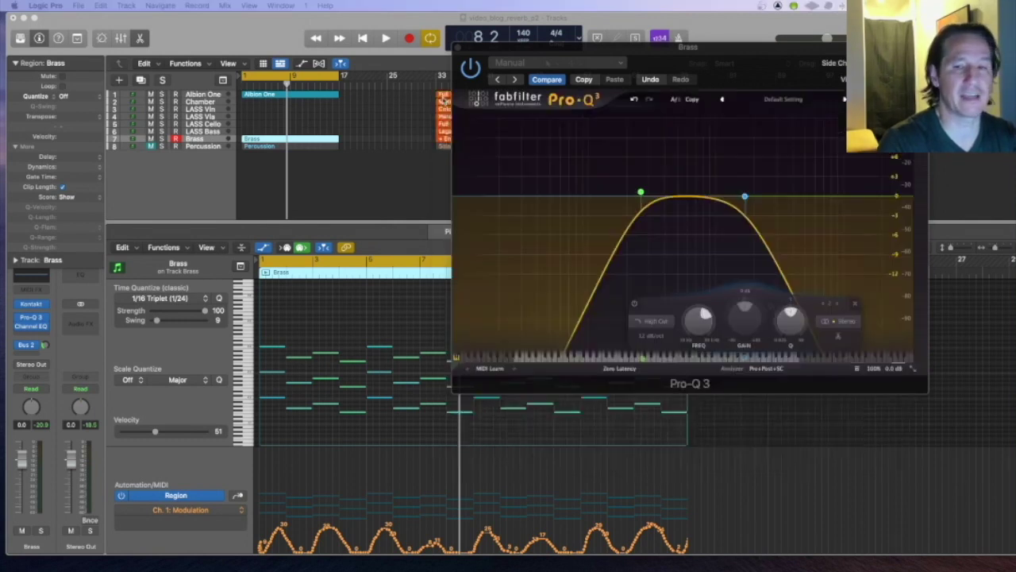
Play the loop from the start and solo the Brass track to hear its EQ and reverb
left_click(443, 99)
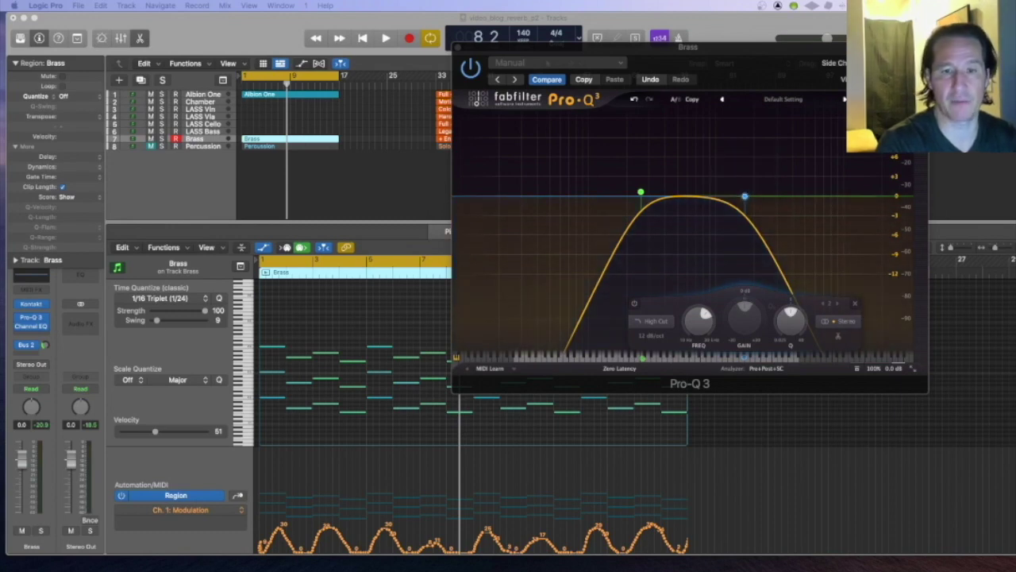
key("space")
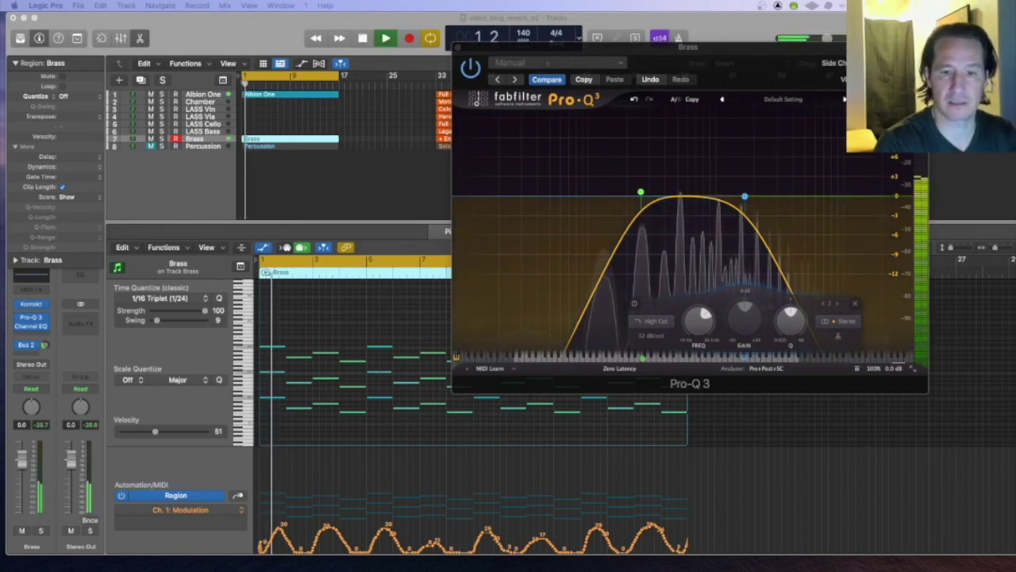
key("s")
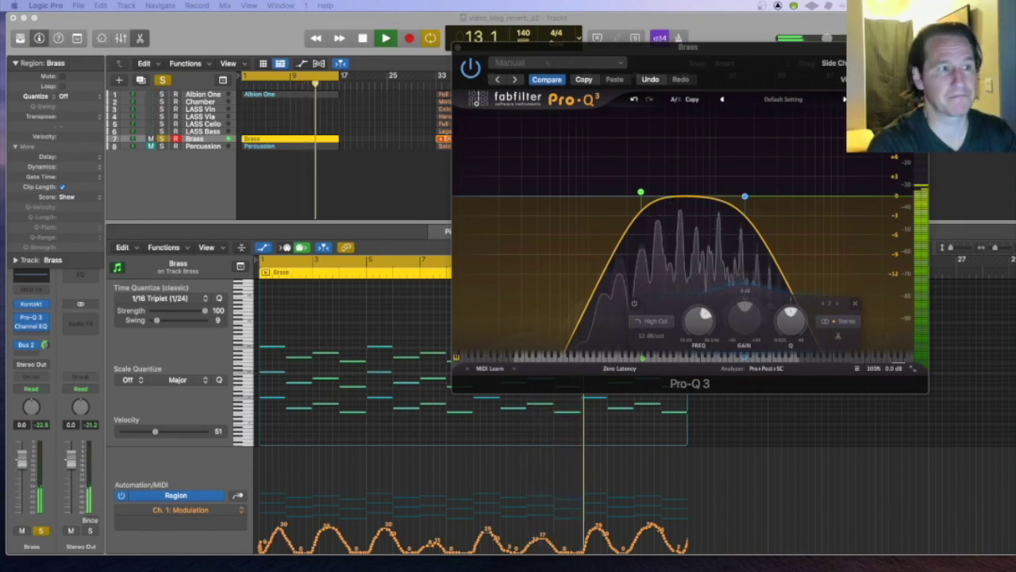
mouse_move(745, 198)
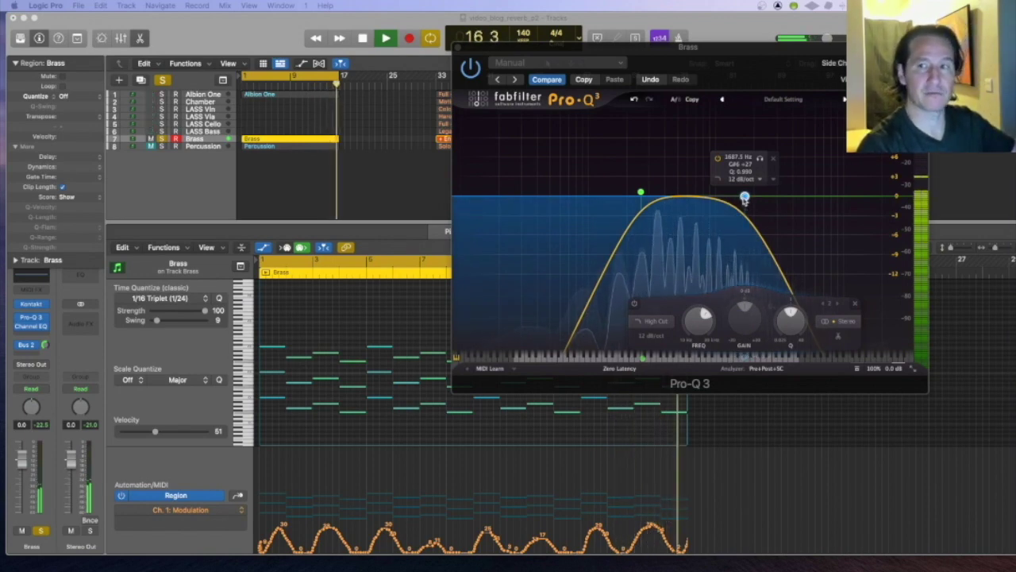
Widen the brass EQ cuts to about 56 Hz and 13165 Hz for comparison and narrow them to about 156 Hz and 907 Hz
left_click_drag(745, 198, 823, 204)
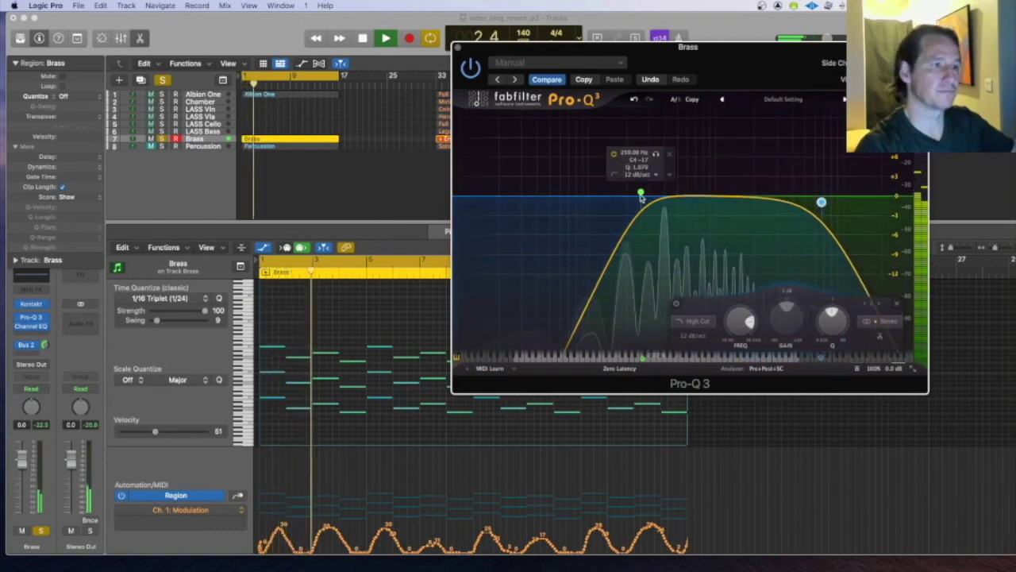
left_click_drag(641, 195, 557, 196)
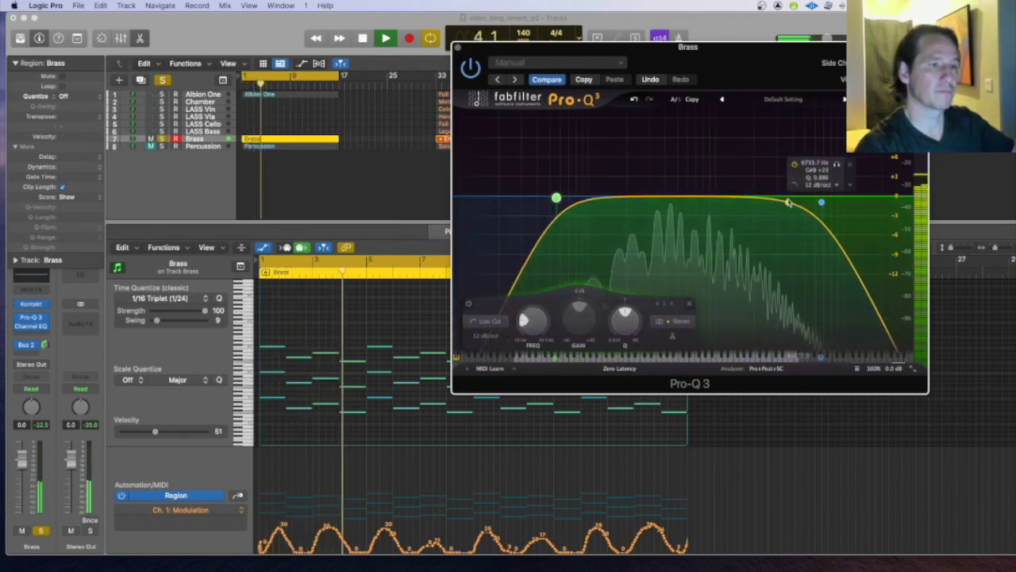
left_click_drag(824, 205, 858, 202)
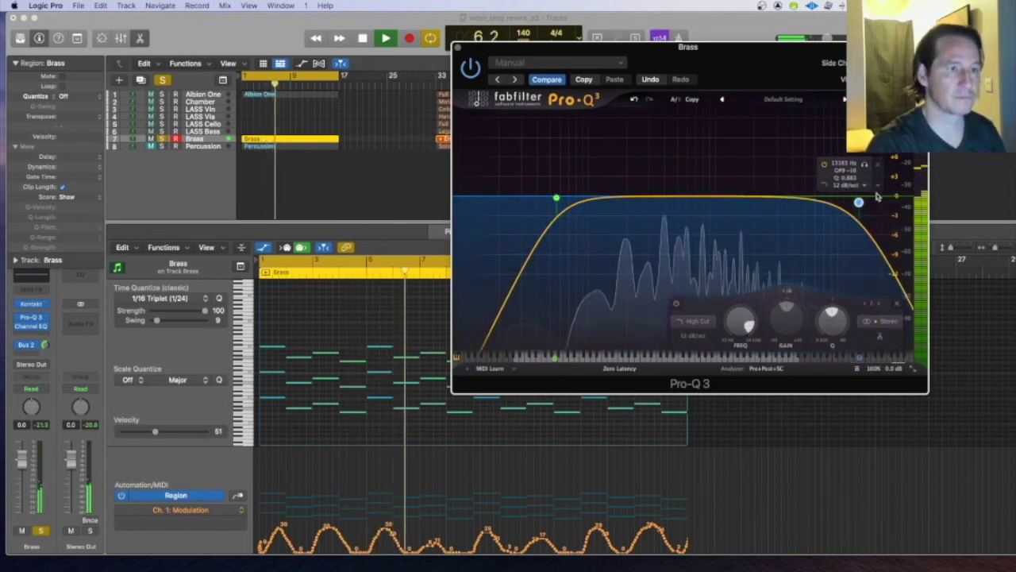
left_click_drag(858, 203, 710, 197)
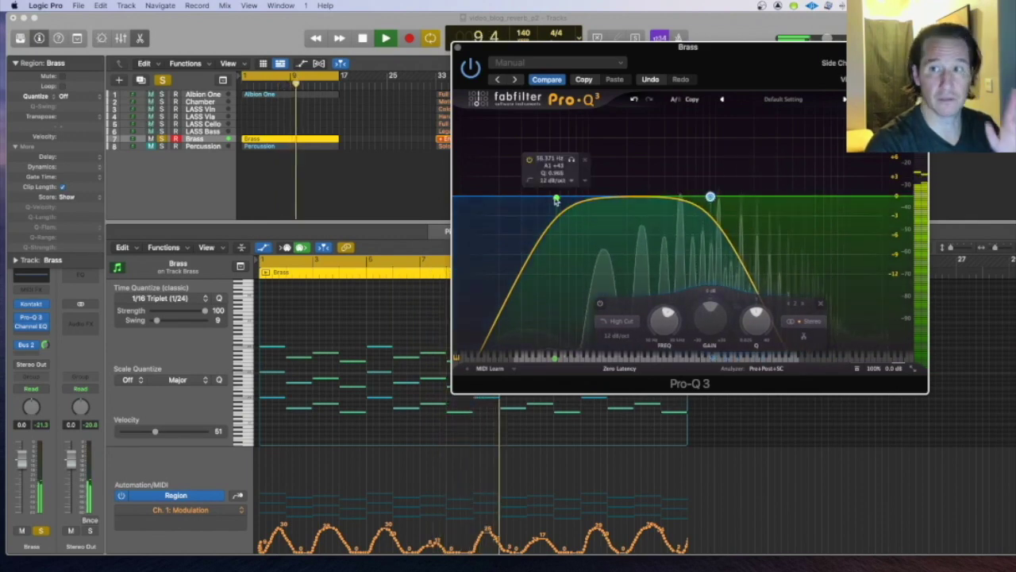
left_click_drag(556, 201, 613, 199)
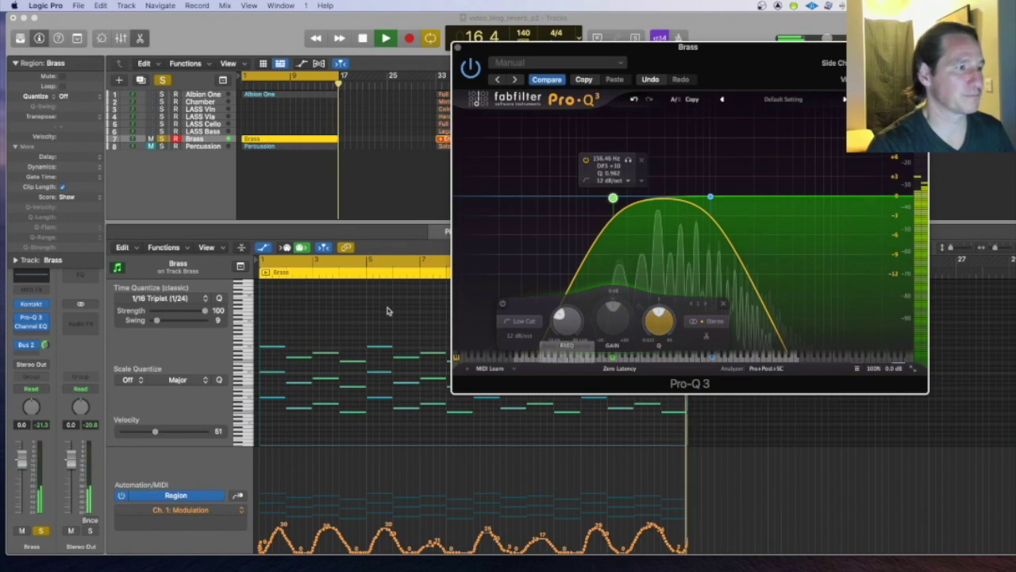
Set the velocity of all the brass notes to 81 and open up the brass EQ's high cut
left_click(364, 304)
key("super+a")
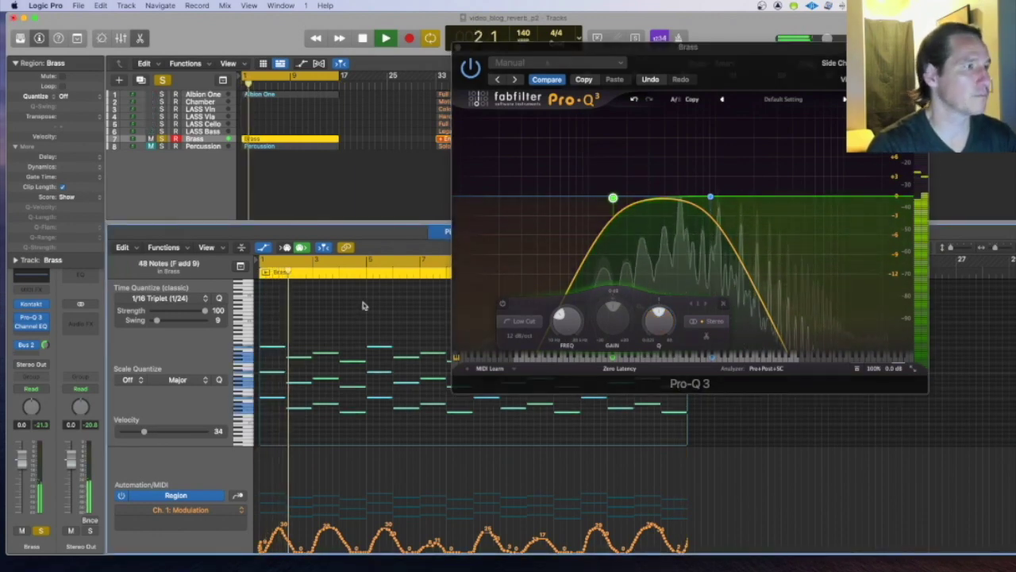
left_click_drag(144, 431, 176, 435)
mouse_move(711, 198)
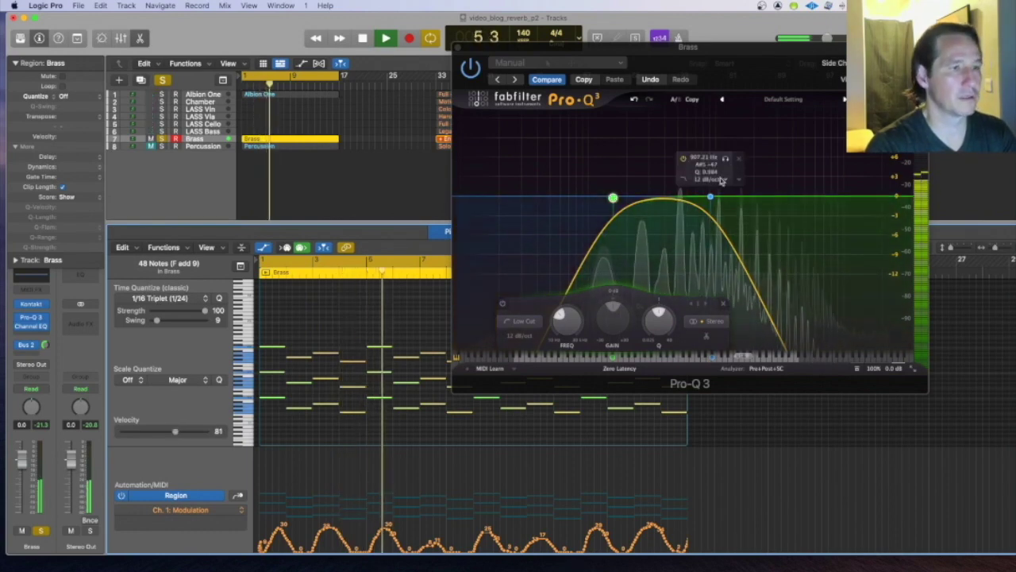
left_click_drag(713, 199, 833, 205)
Select the Brass region's modulation automation points and raise the whole curve so its first peak reaches 46
left_click(290, 483)
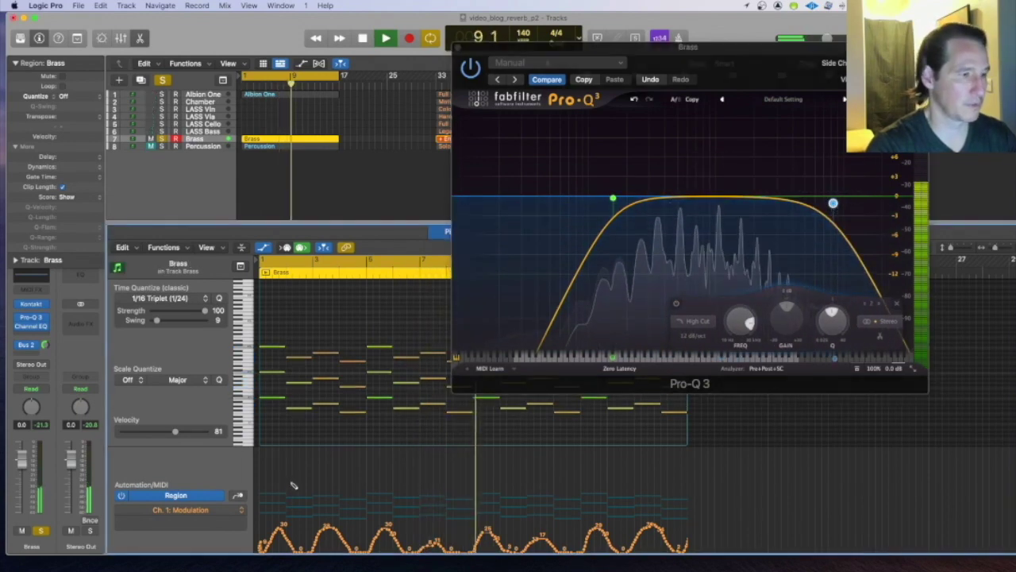
left_click_drag(259, 499, 585, 553)
left_click_drag(336, 538, 342, 506)
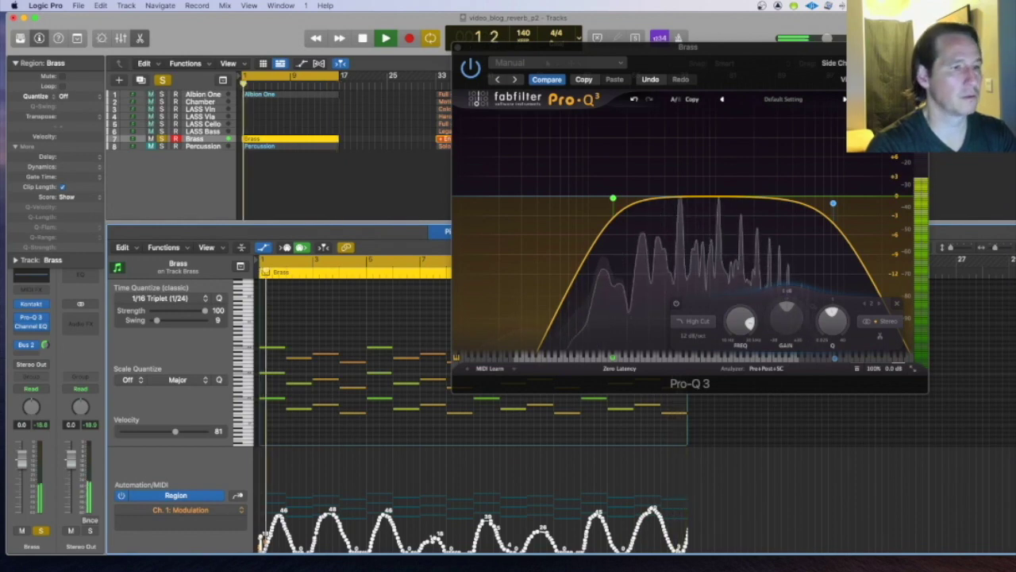
Pull the brass high cut down to about 1543 Hz and raise its low cut to about 178 Hz
left_click_drag(833, 203, 740, 204)
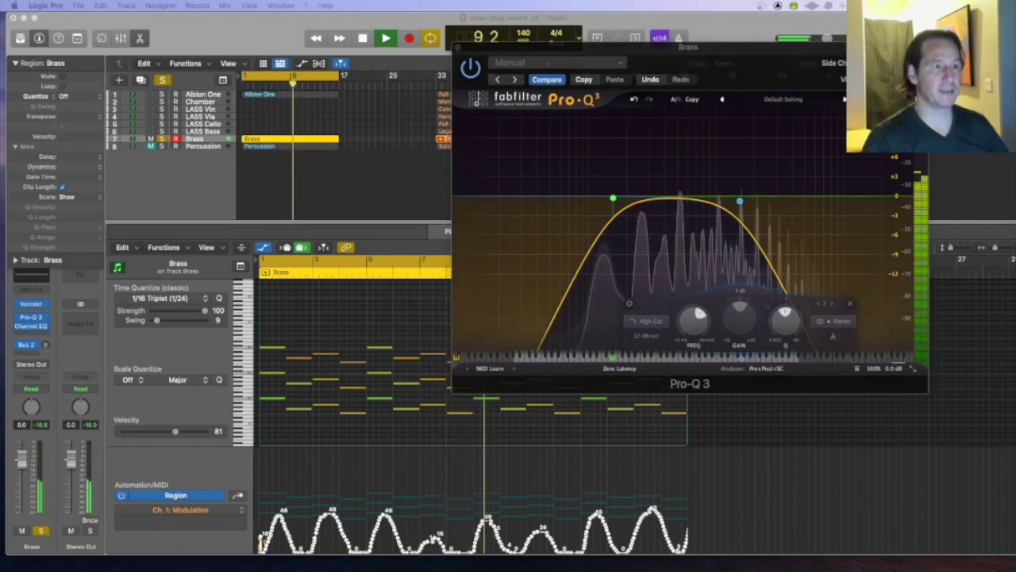
left_click(740, 200)
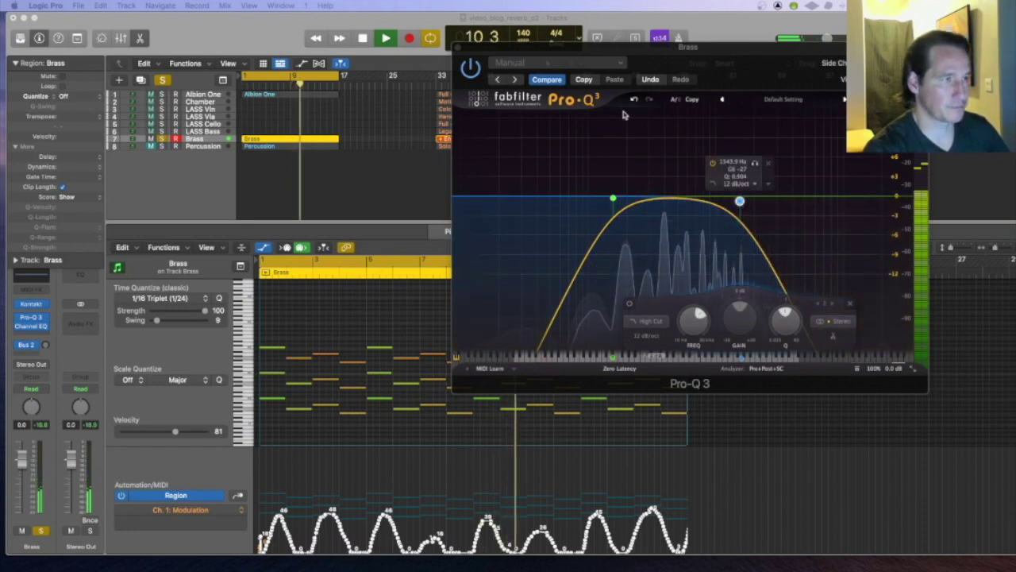
left_click(486, 73)
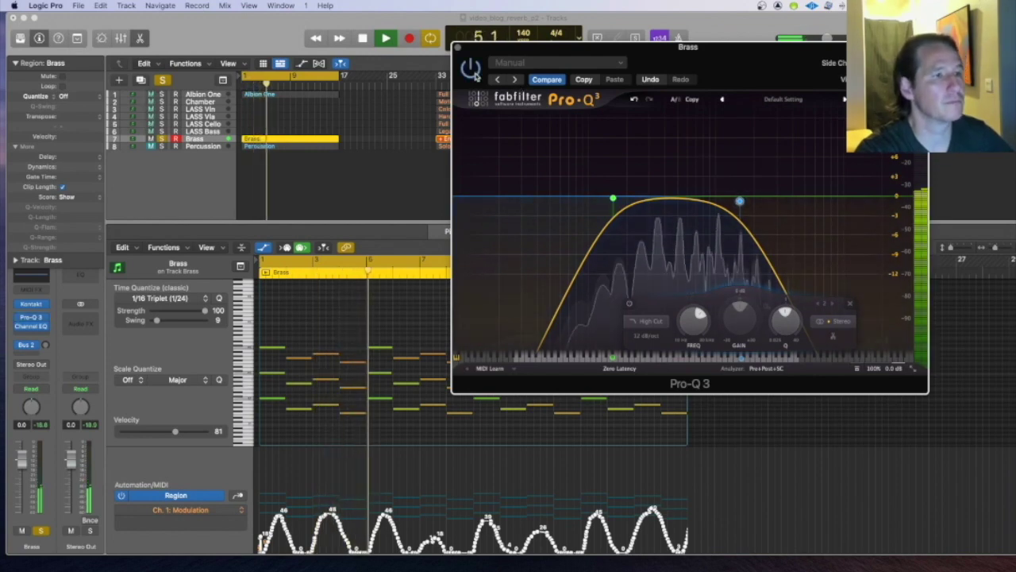
mouse_move(610, 200)
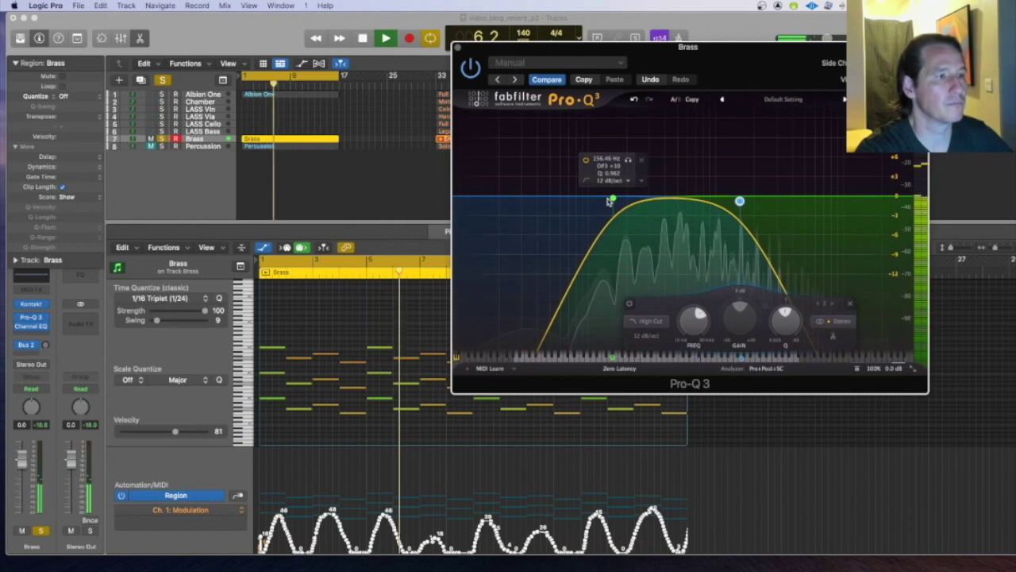
left_click_drag(609, 201, 618, 198)
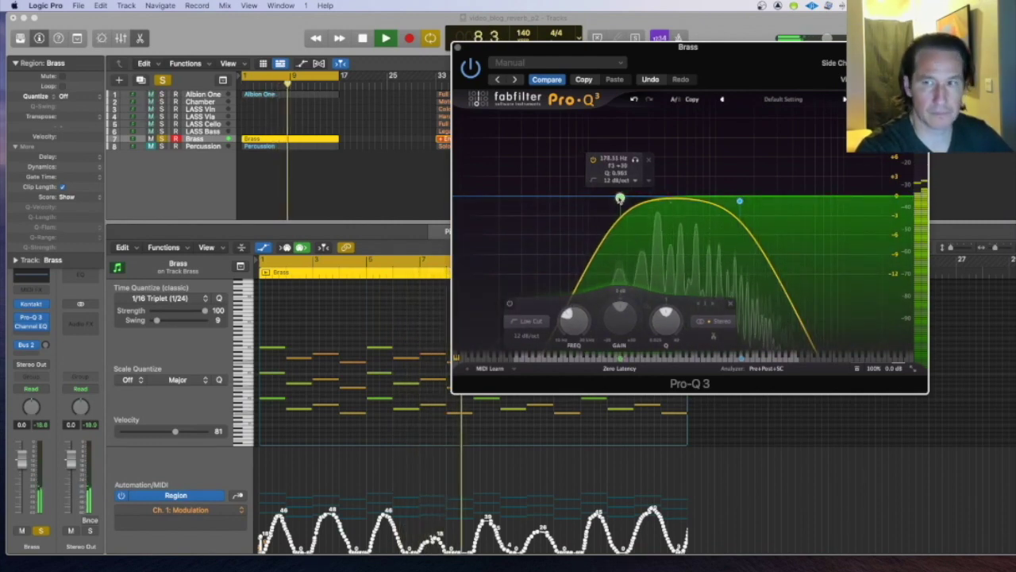
mouse_move(740, 202)
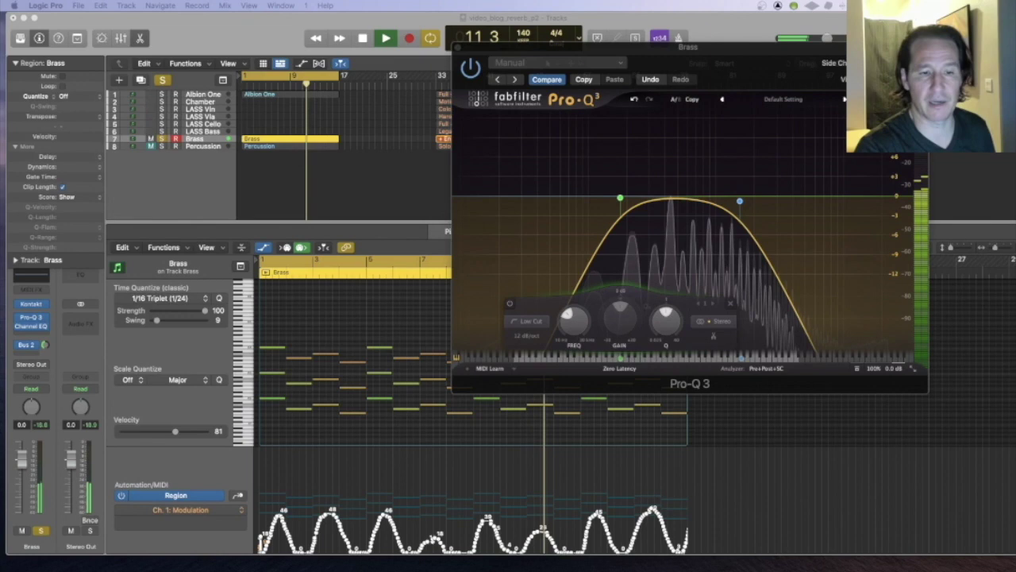
Unsolo the Brass track, raise its low cut to about 214 Hz against the full mix, and deselect the region
key("ctrl+s")
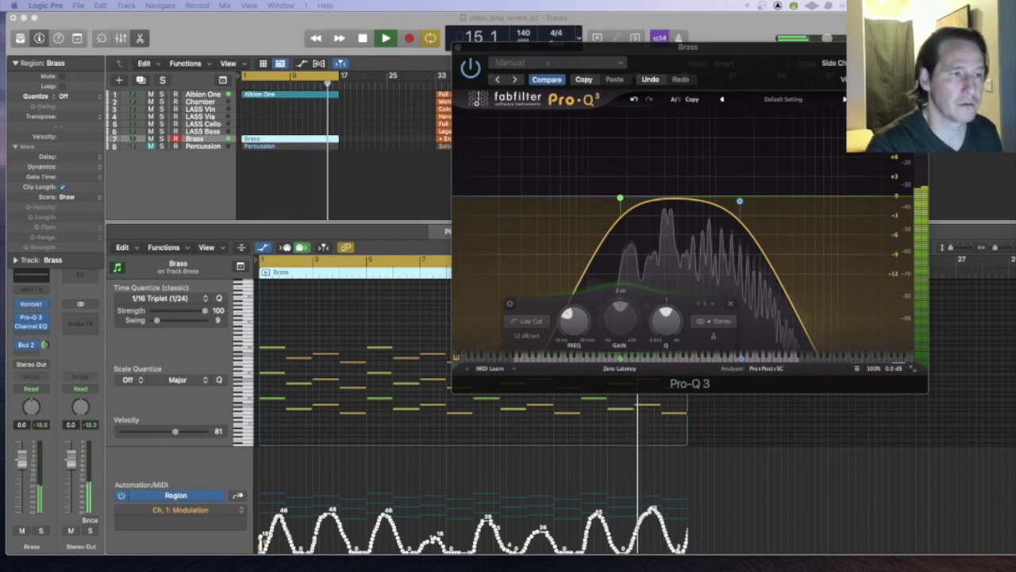
mouse_move(736, 206)
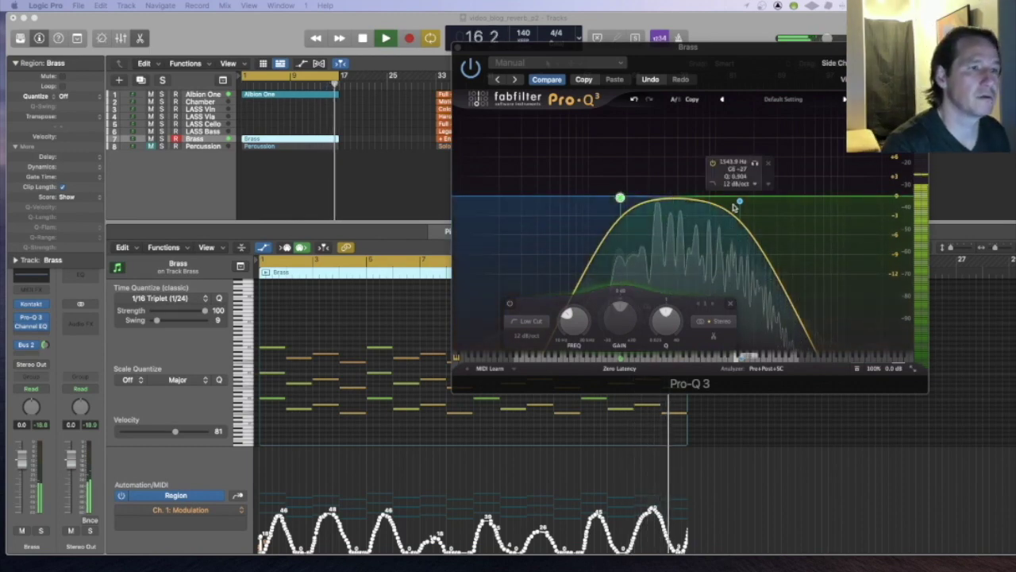
mouse_move(622, 199)
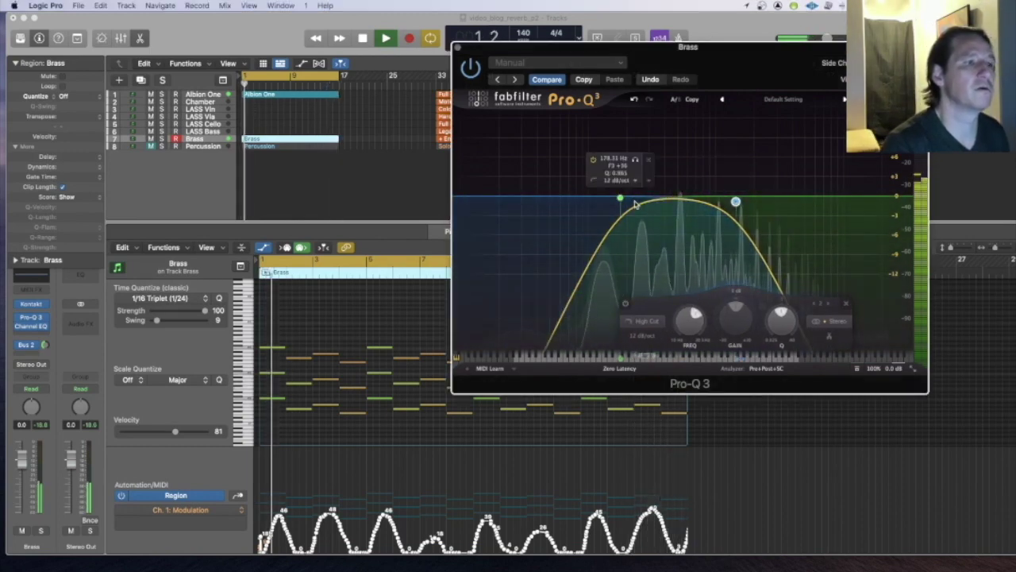
left_click_drag(621, 200, 631, 199)
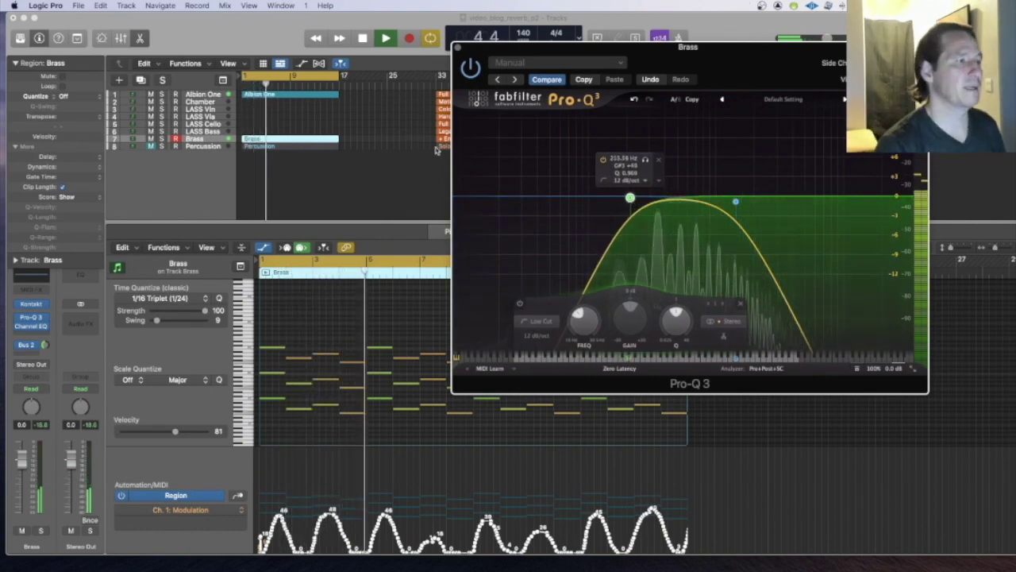
left_click(396, 167)
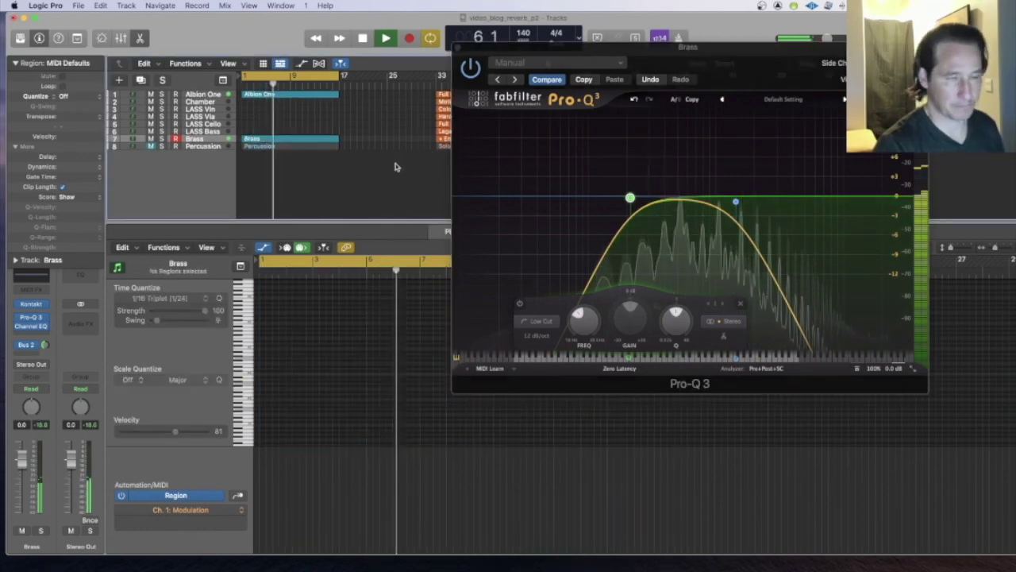
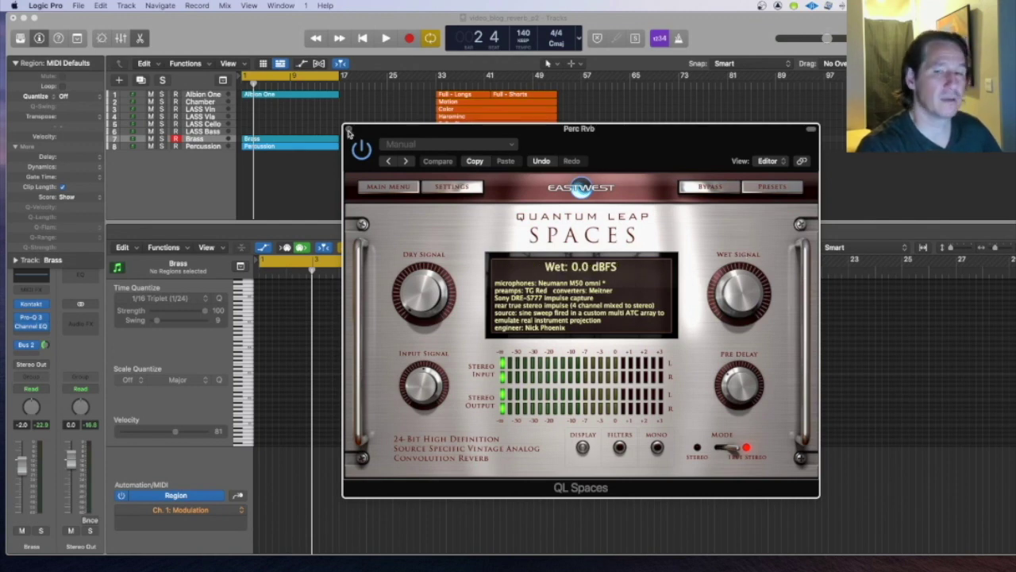
Close the percussion reverb window and set the Percussion EQ's low cut to about 79 Hz and high cut to about 15789 Hz
left_click(348, 129)
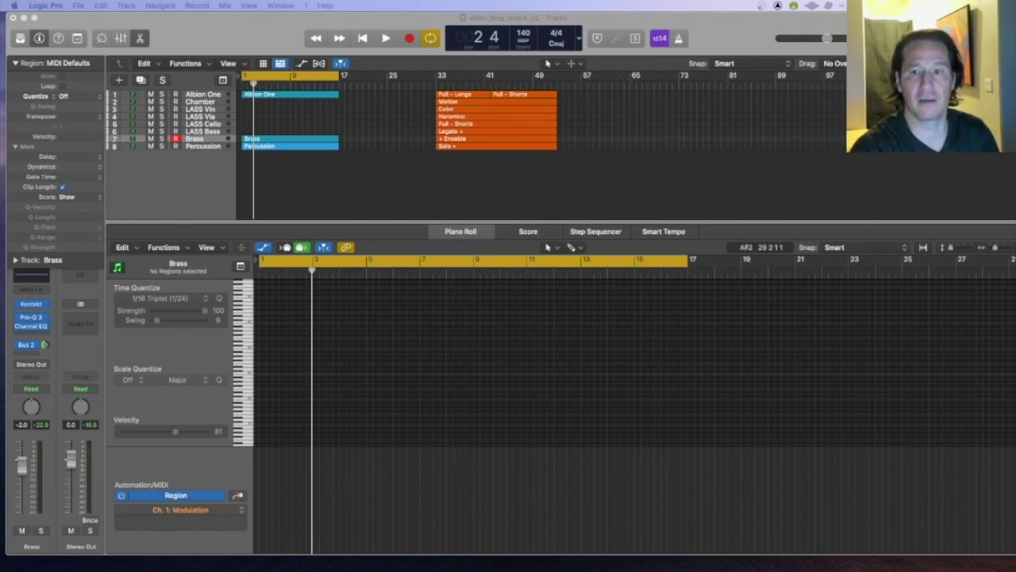
left_click_drag(787, 113, 624, 104)
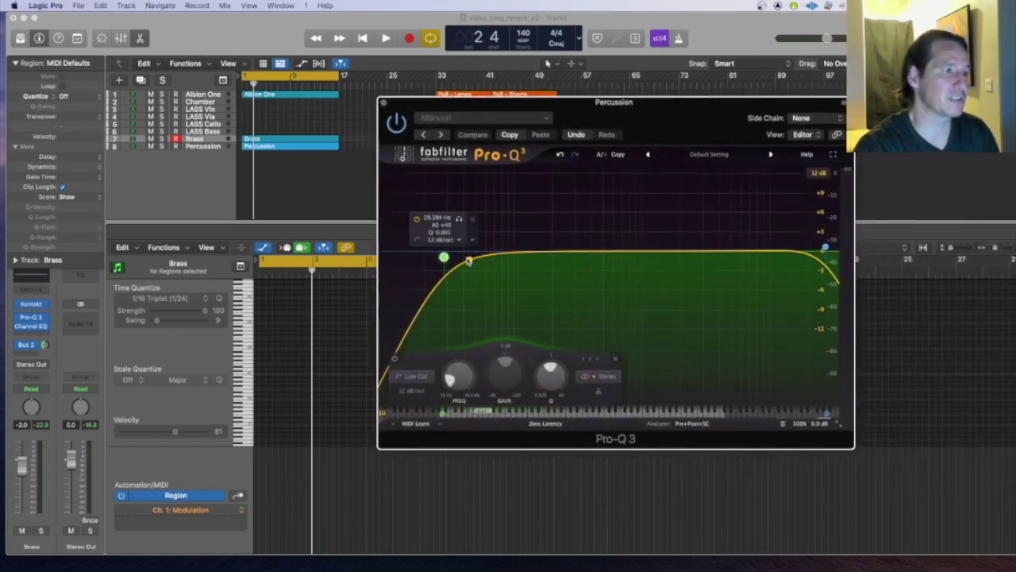
left_click_drag(444, 257, 500, 257)
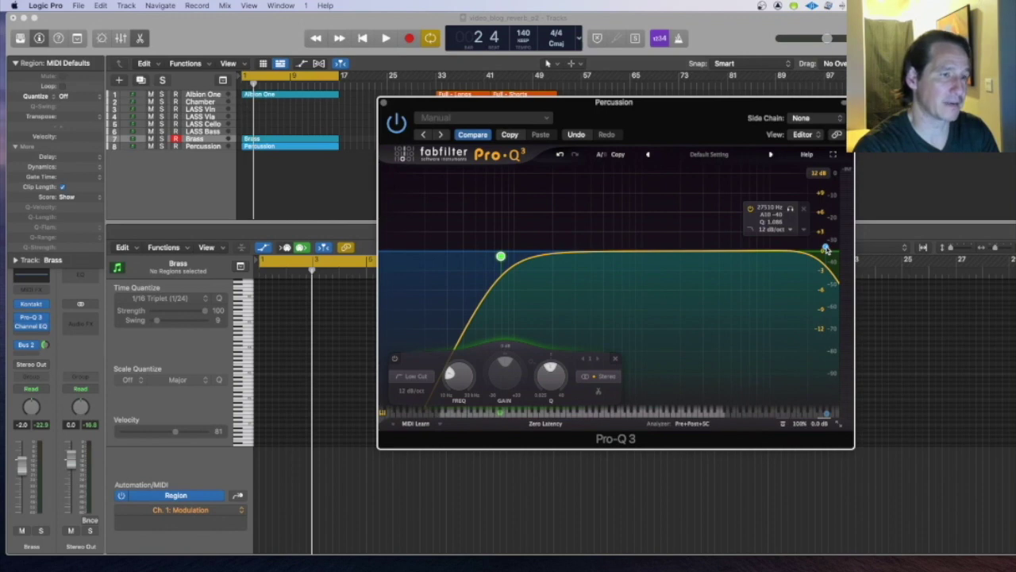
left_click_drag(825, 249, 795, 249)
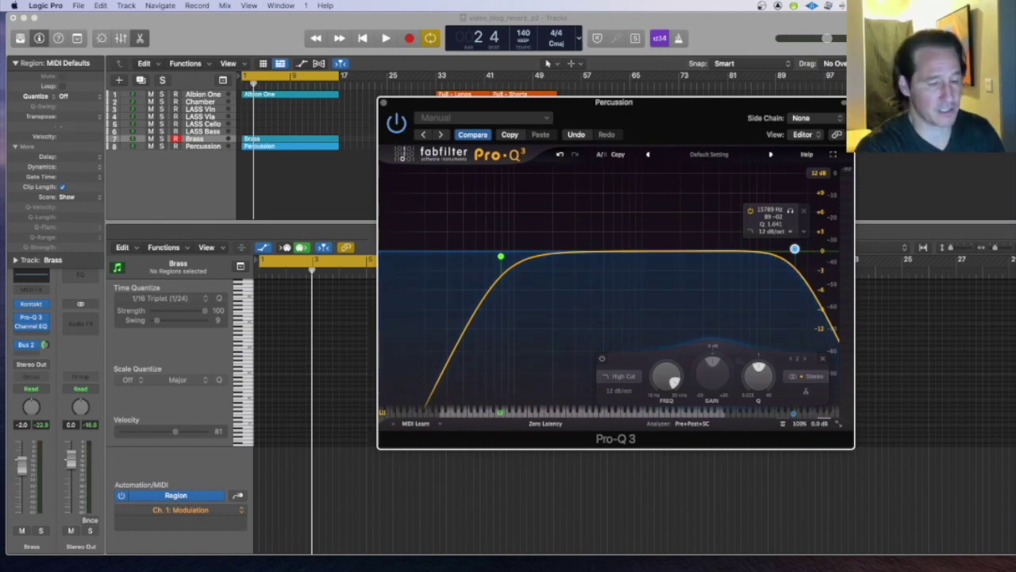
Solo the Percussion track, play the loop, and raise its low cut past about 154 Hz
key("s")
key("space")
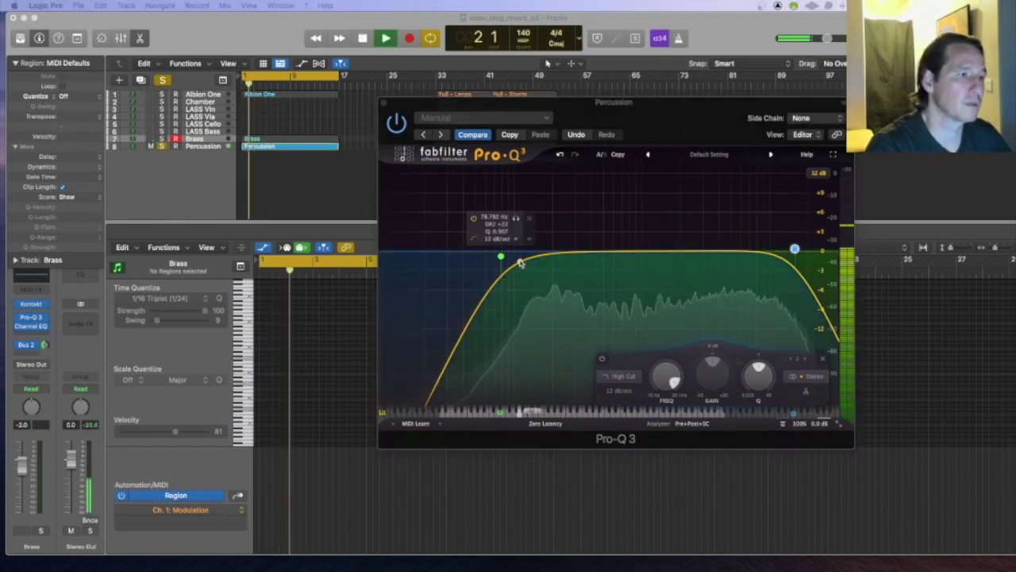
left_click_drag(501, 257, 538, 259)
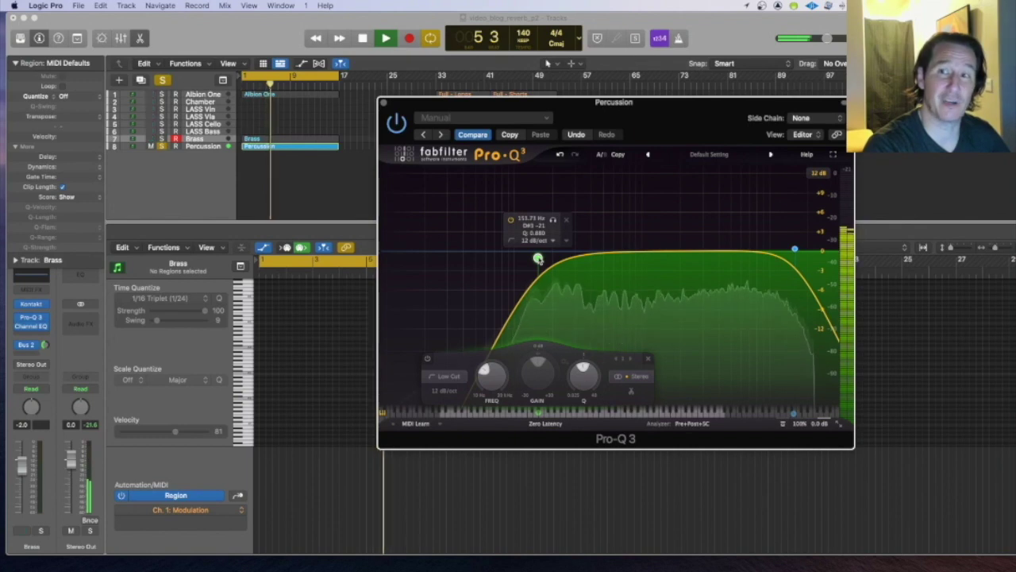
left_click_drag(538, 258, 566, 258)
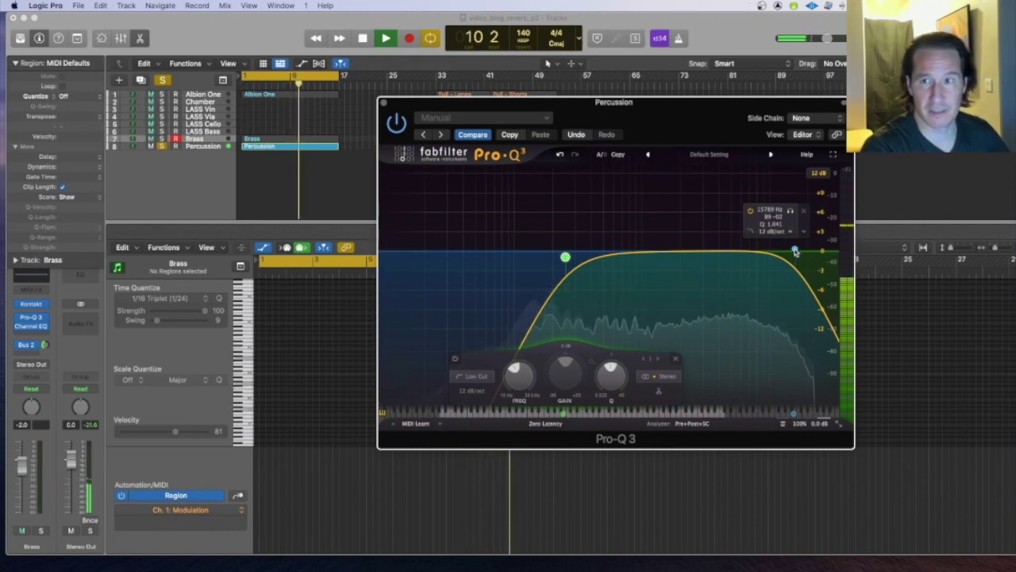
Lower the percussion high cut to about 5504 Hz and slightly further while listening to the loop
left_click_drag(795, 252, 737, 250)
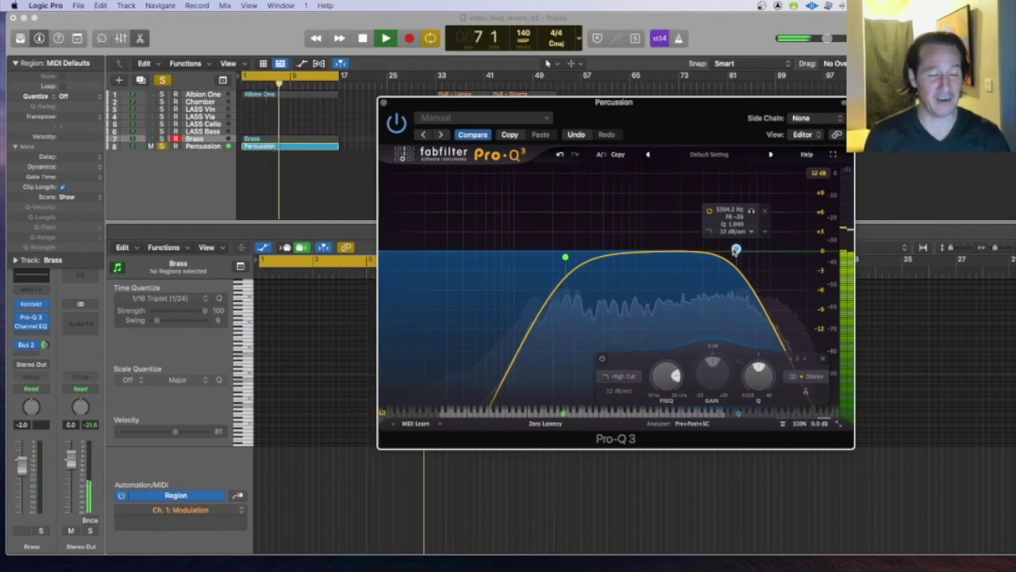
key("space")
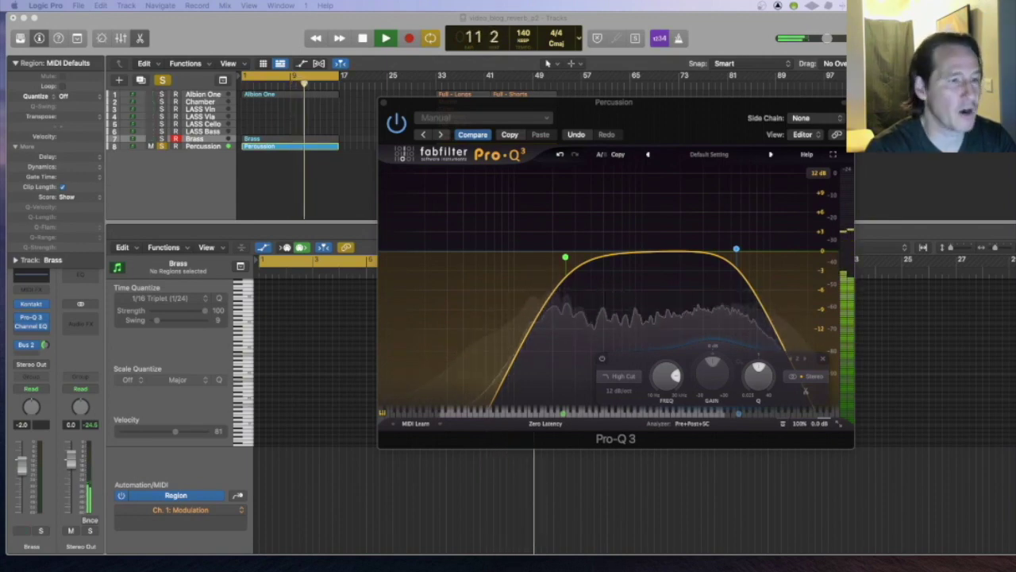
mouse_move(736, 251)
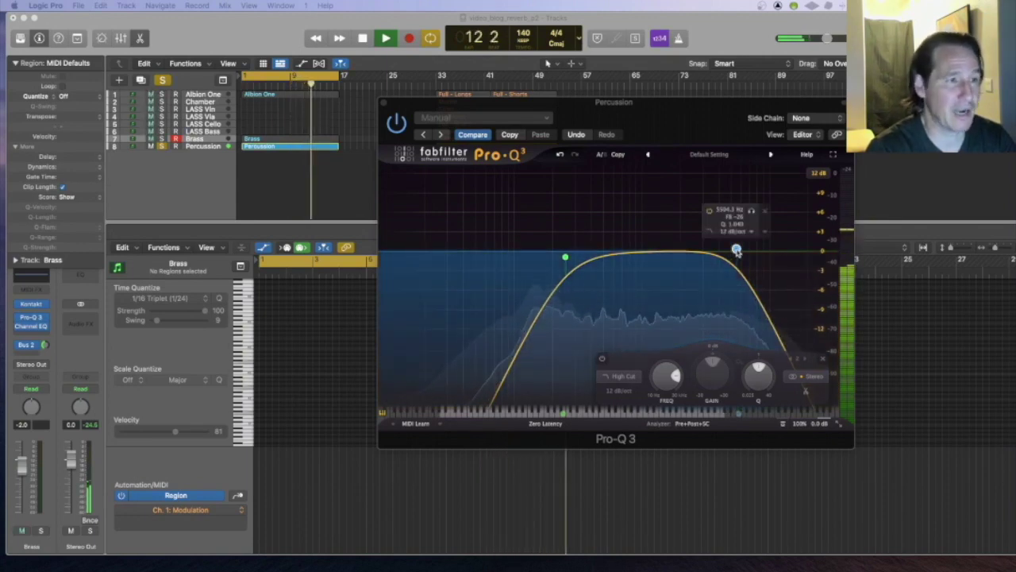
left_click_drag(736, 251, 722, 251)
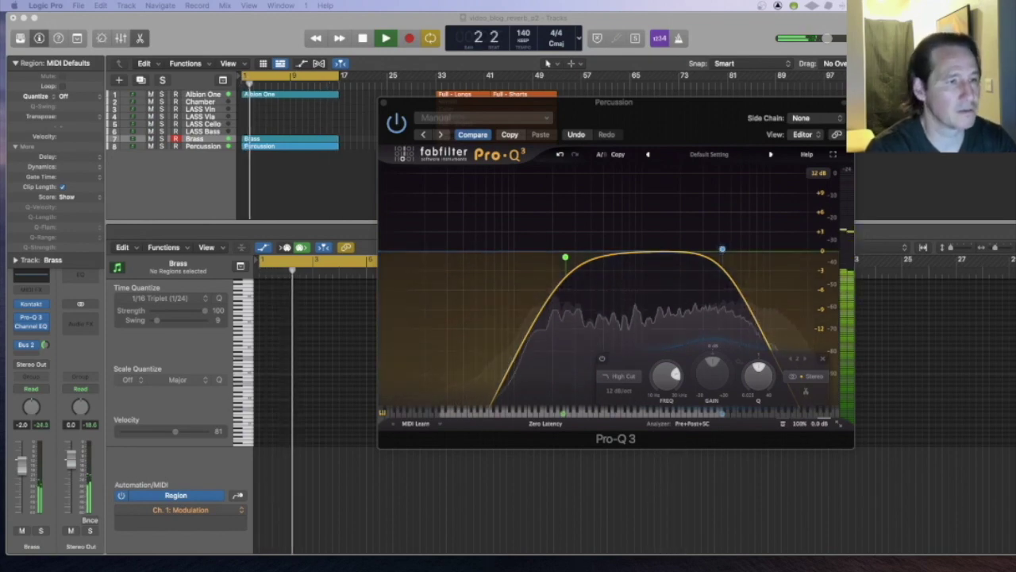
Compare the percussion high cut at about 14805 Hz and 10371 Hz in the full mix, then pull it well back down
mouse_move(720, 251)
left_click_drag(720, 251, 791, 254)
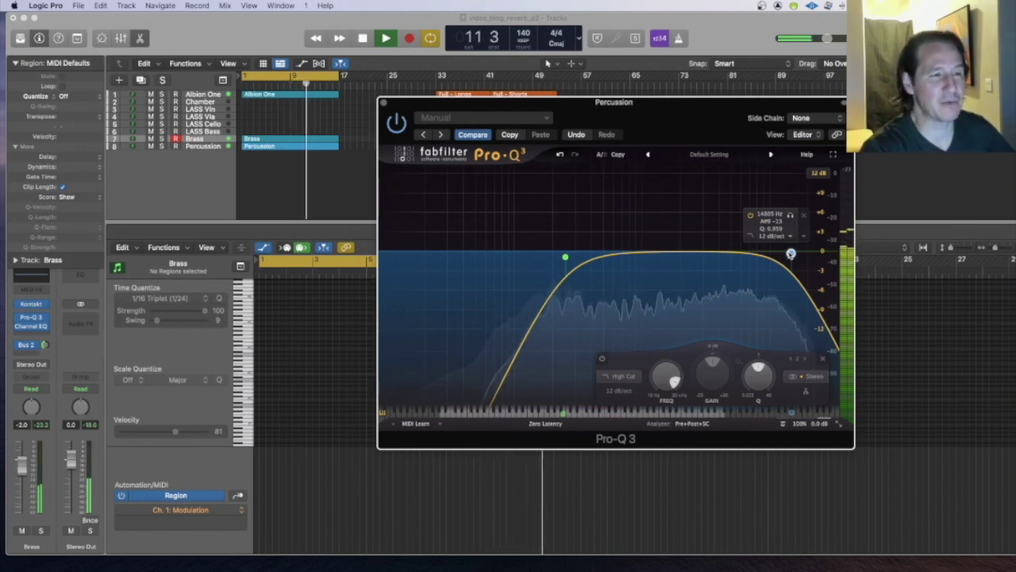
left_click_drag(782, 254, 771, 255)
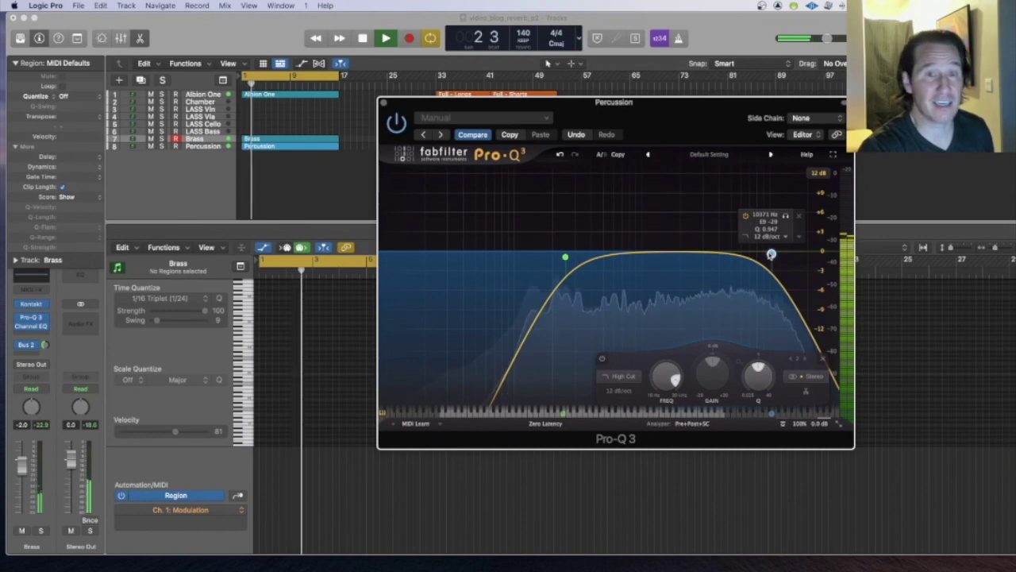
left_click_drag(771, 254, 711, 256)
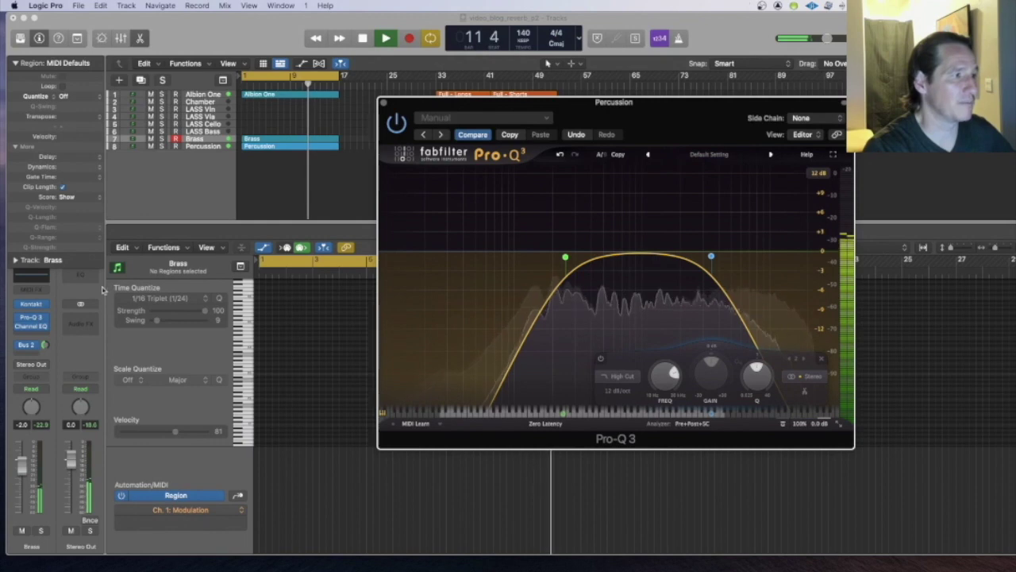
Raise the Percussion high cut to about 5193 Hz, play the loop, compare it at about 11436 Hz, and pull it back down
mouse_move(709, 255)
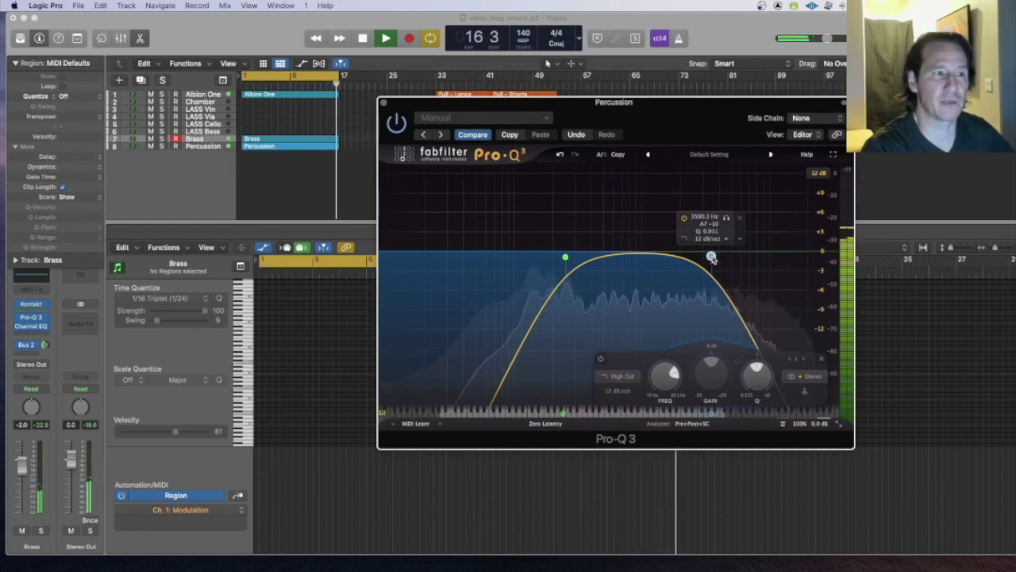
left_click_drag(711, 257, 734, 255)
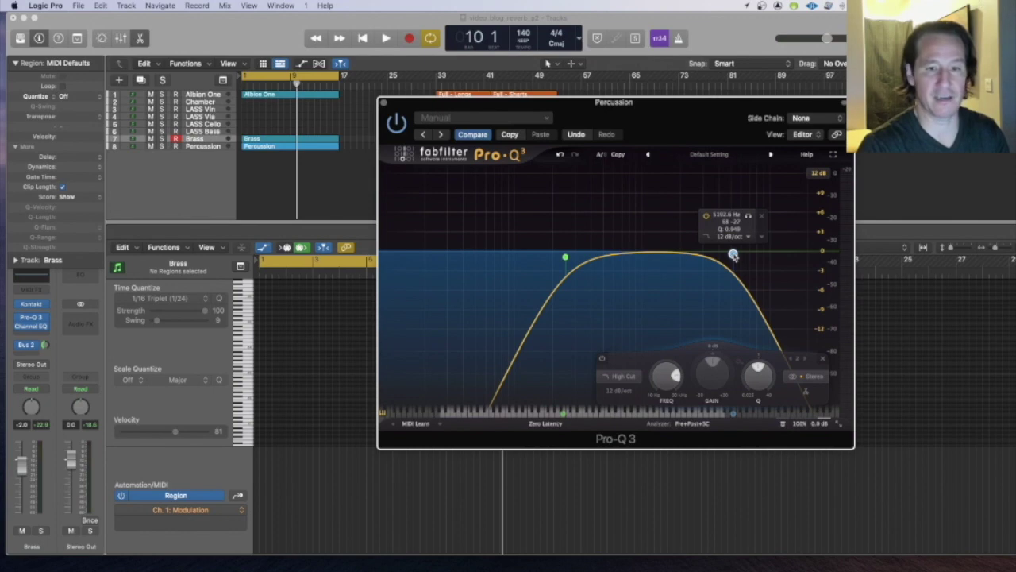
key("space")
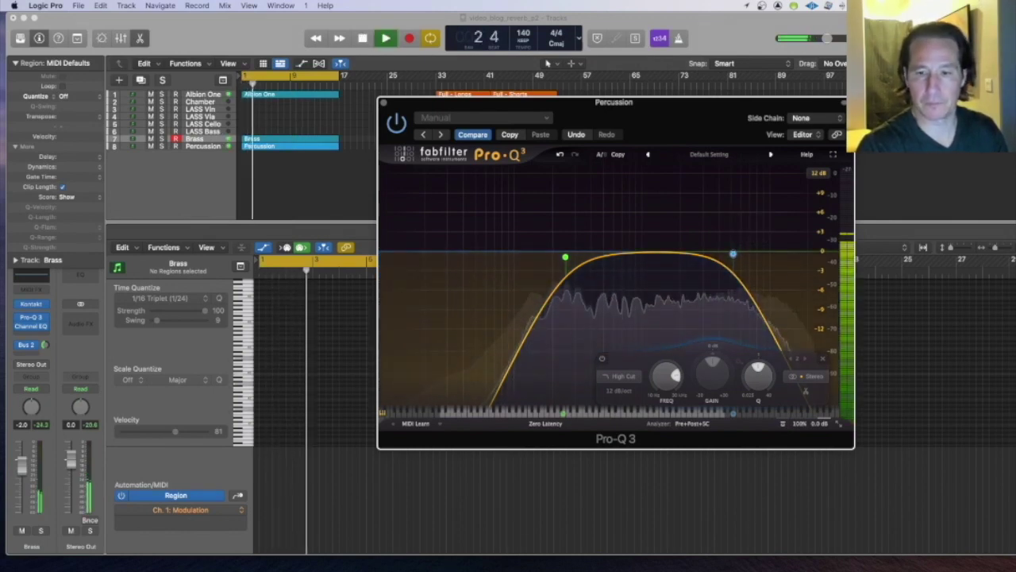
mouse_move(735, 278)
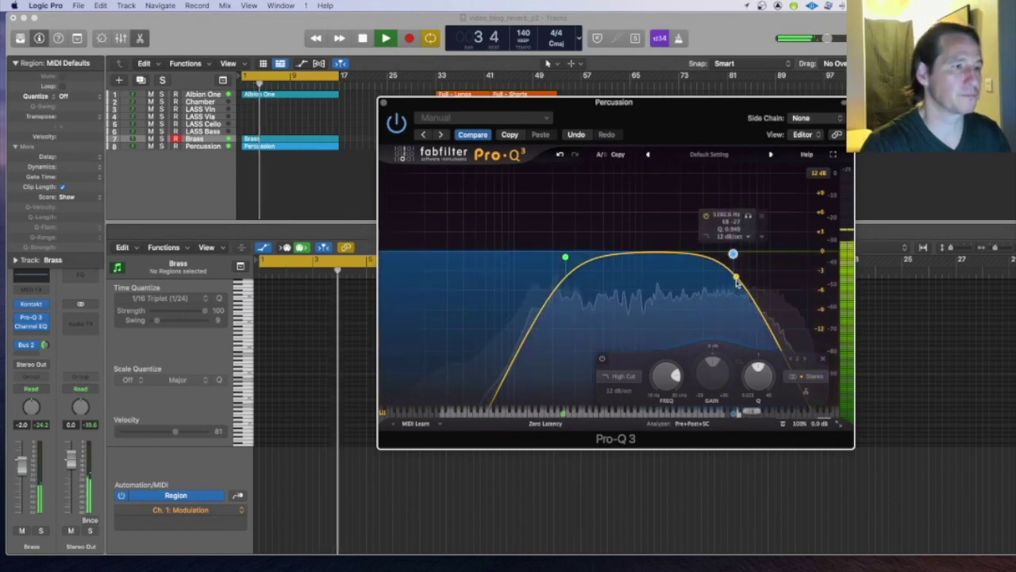
left_click_drag(733, 254, 777, 256)
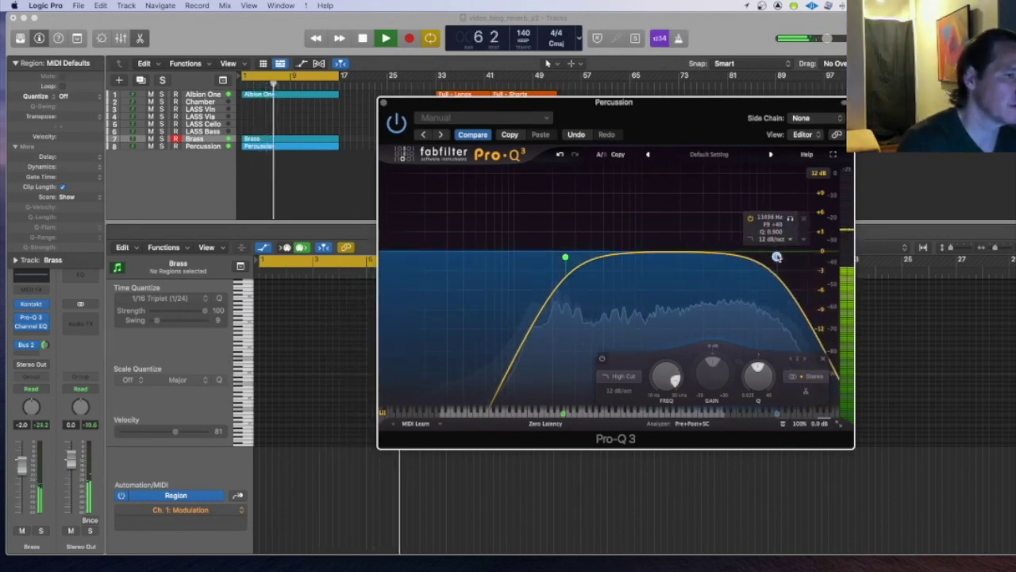
left_click_drag(776, 256, 739, 257)
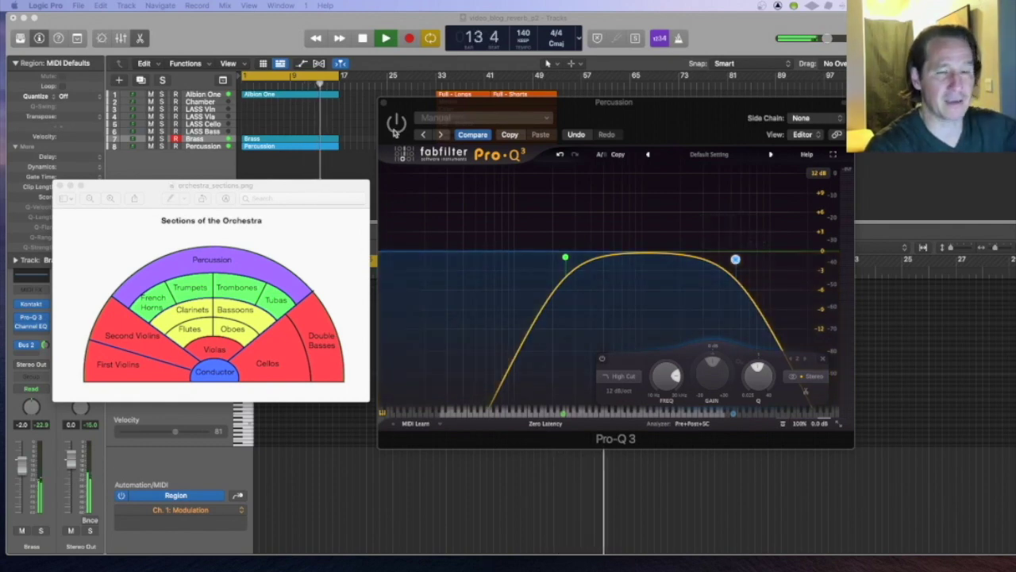
Re-enable the Percussion EQ, set its high cut to about 6150 Hz, and lower its low cut slightly while the loop plays
left_click(396, 125)
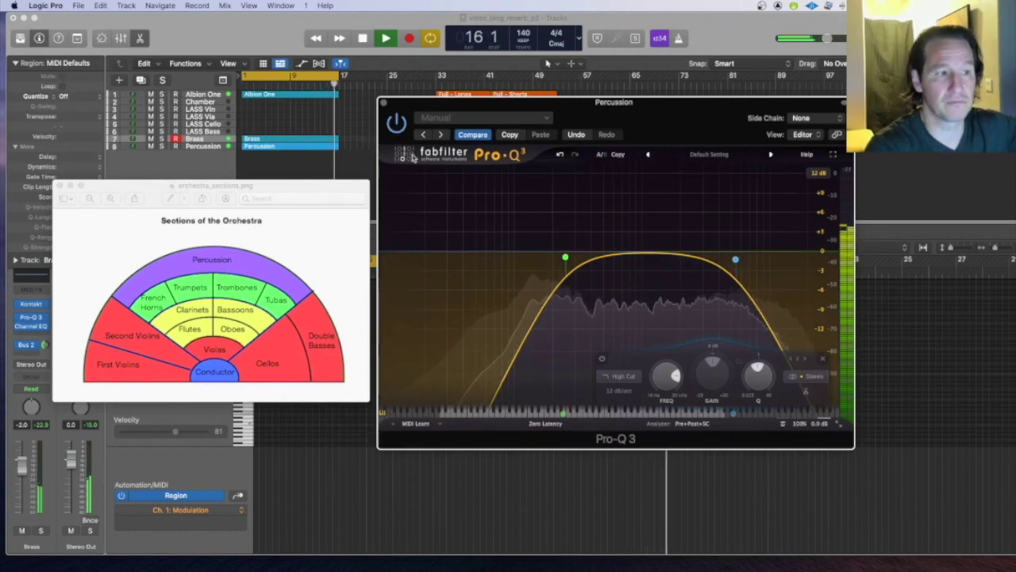
mouse_move(736, 262)
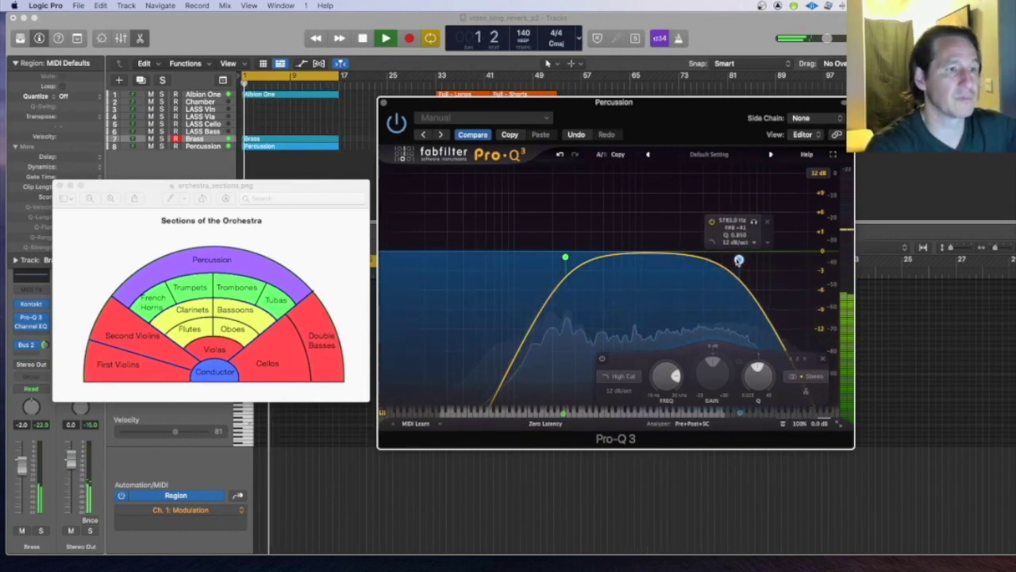
left_click_drag(736, 262, 743, 261)
left_click_drag(565, 259, 553, 258)
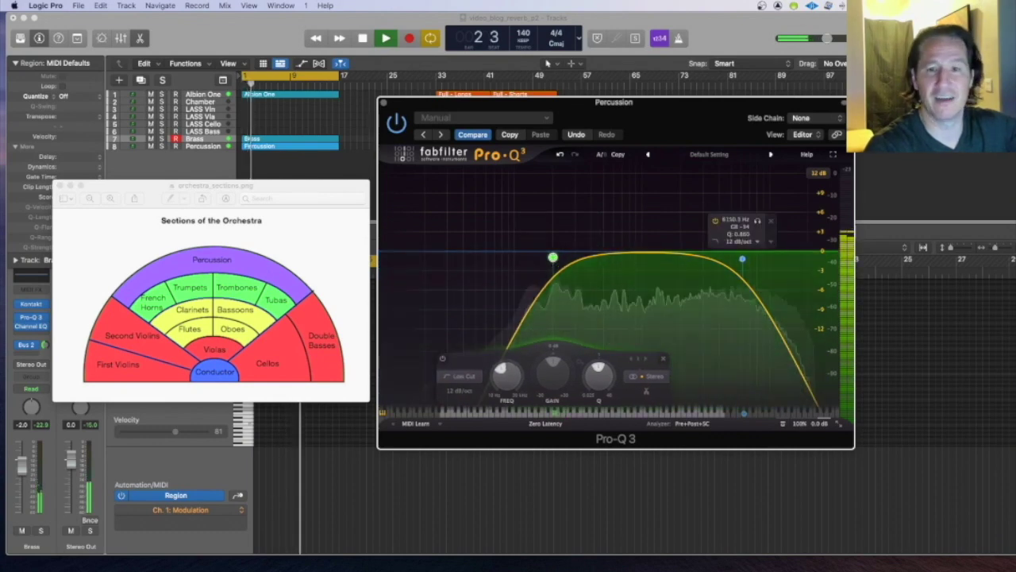